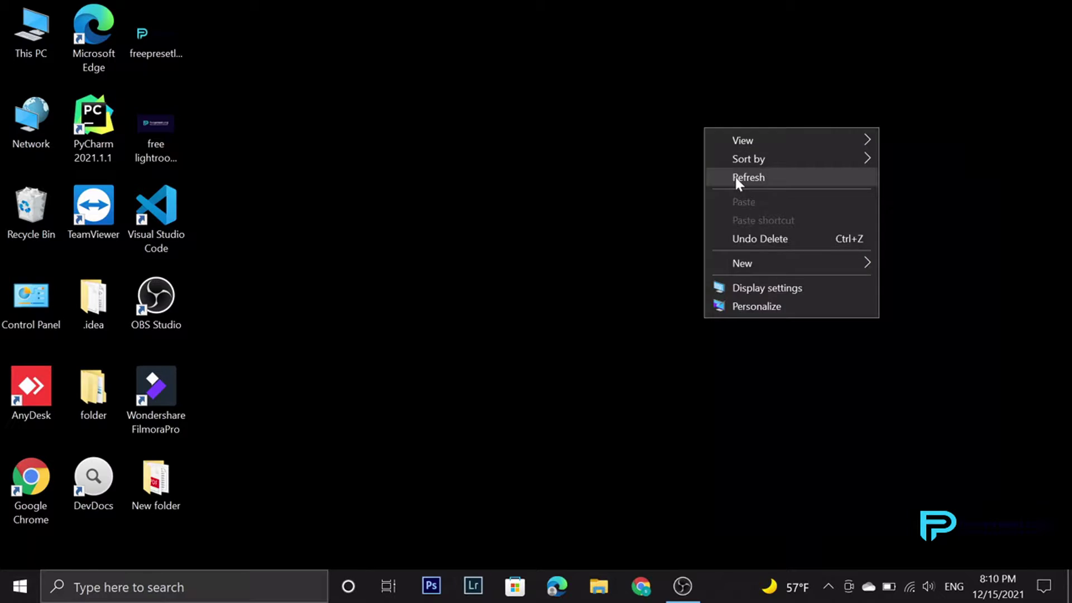
# Refresh the Windows desktop from its right-click menu
pyautogui.rightClick(734, 175)
pyautogui.click(757, 227)
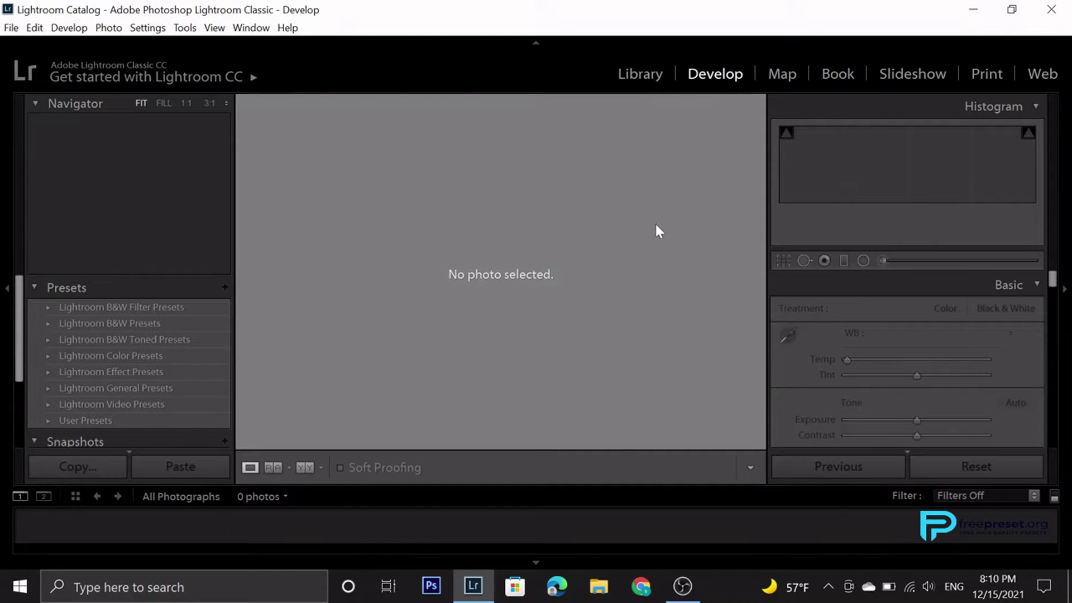
# Switch Lightroom to Library, then select free images (2) and (1) in Downloads > download
pyautogui.click(637, 73)
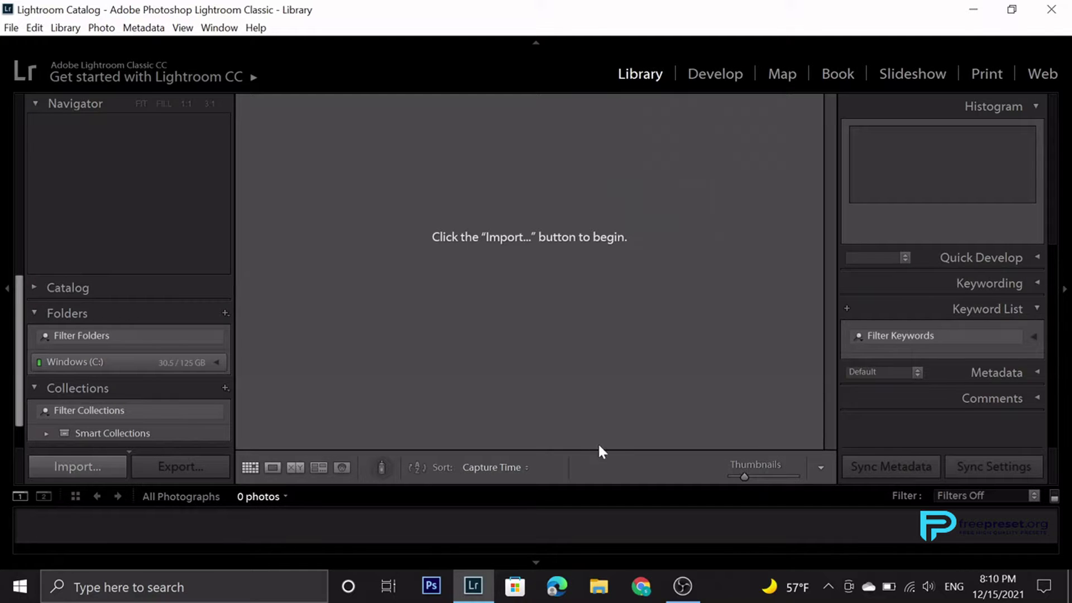
pyautogui.click(601, 585)
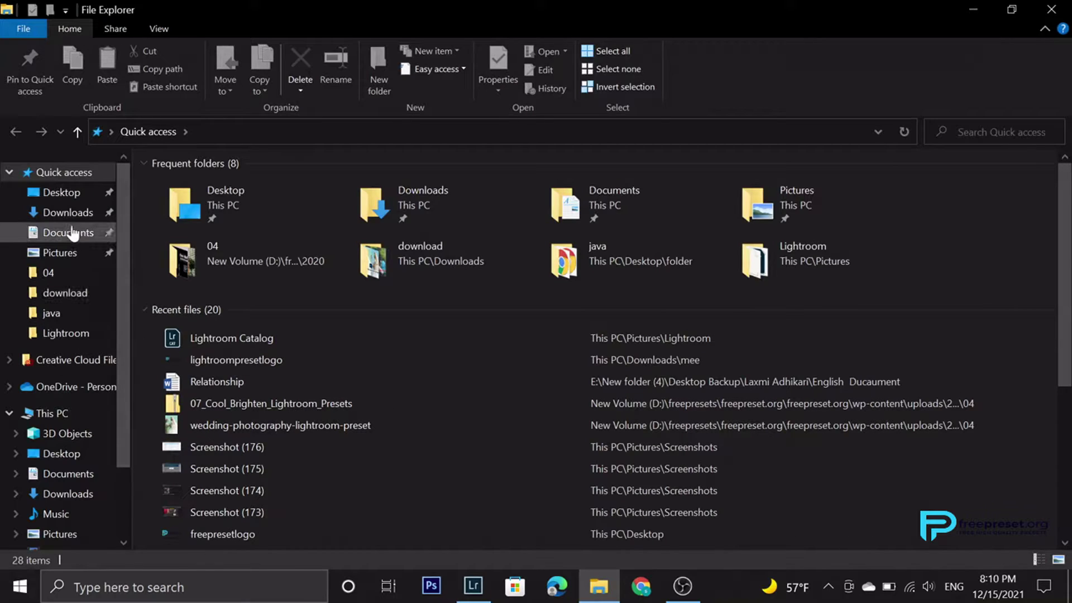
pyautogui.click(70, 214)
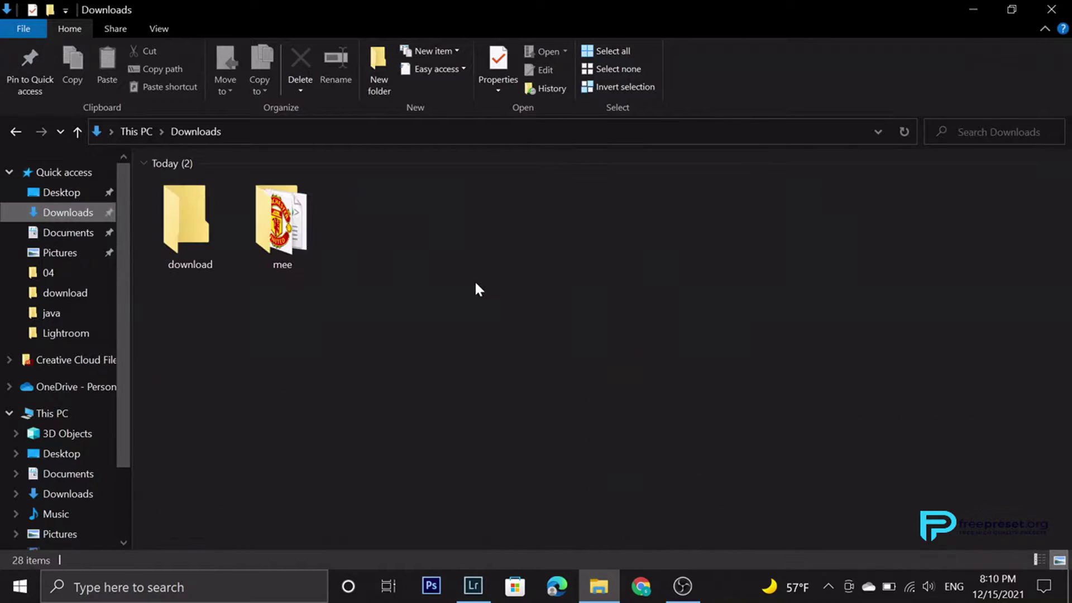
pyautogui.doubleClick(210, 235)
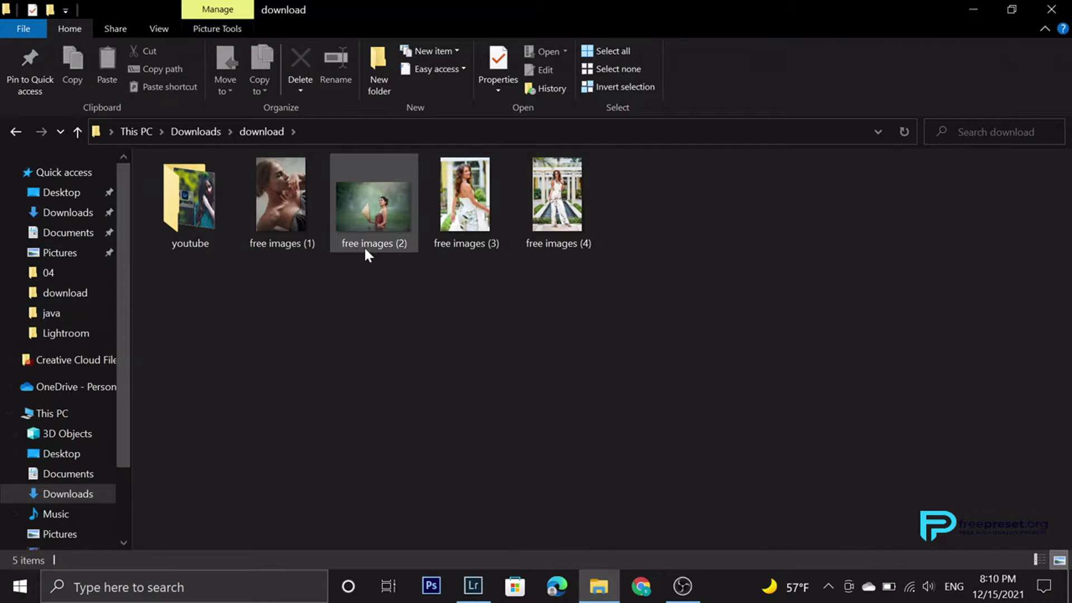
pyautogui.click(361, 220)
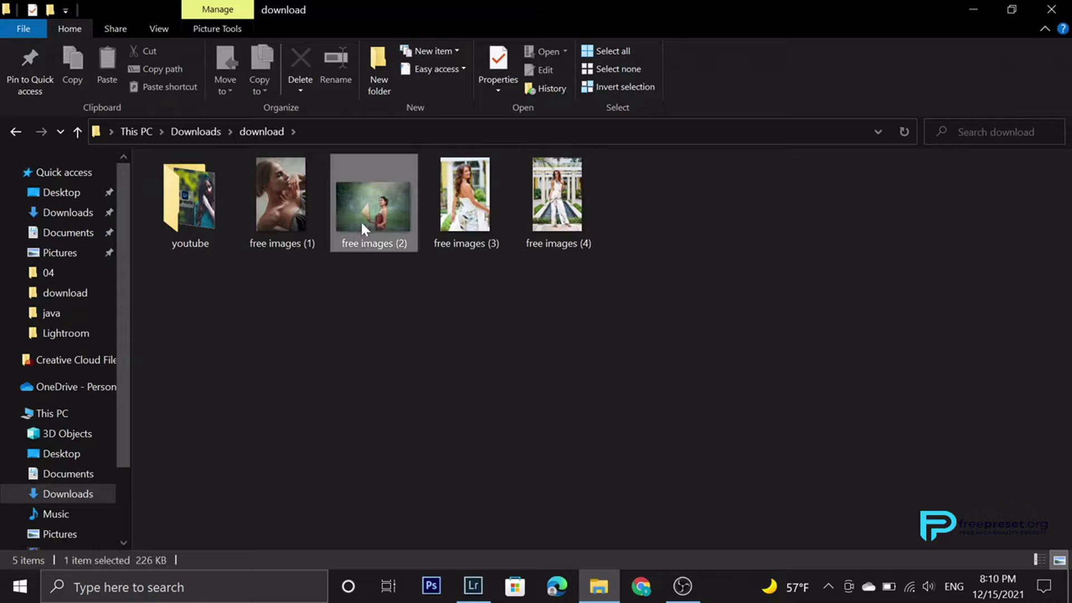
pyautogui.keyDown('ctrl'); pyautogui.click(297, 209); pyautogui.keyUp('ctrl')
# Import the two free images photos, then widen the presets panel in Develop
pyautogui.moveTo(359, 206)
pyautogui.mouseDown()
pyautogui.moveTo(551, 424)
pyautogui.moveTo(561, 336)
pyautogui.mouseUp()
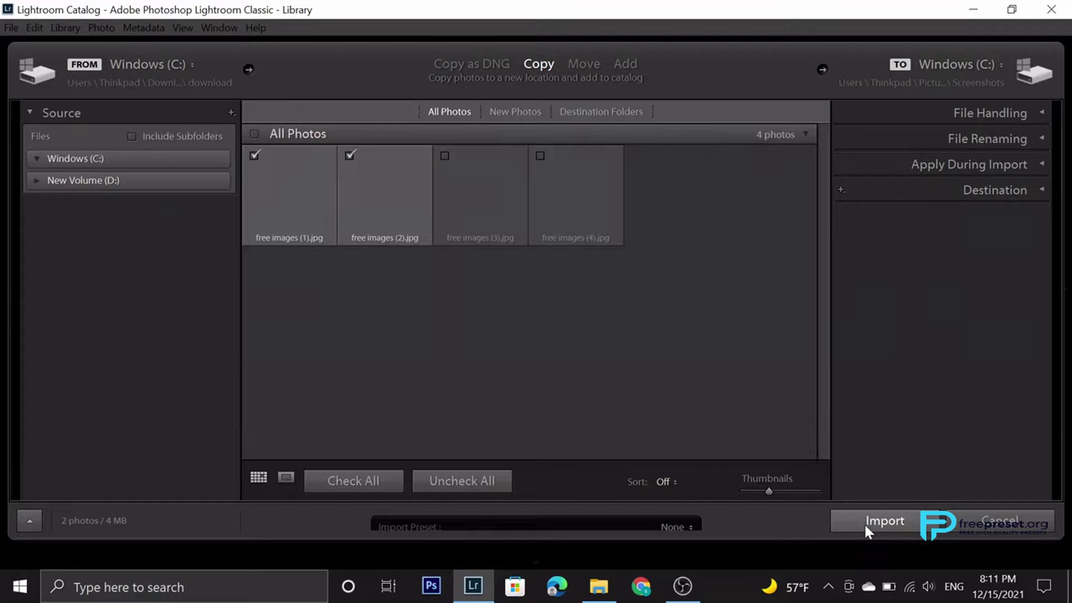
pyautogui.click(865, 526)
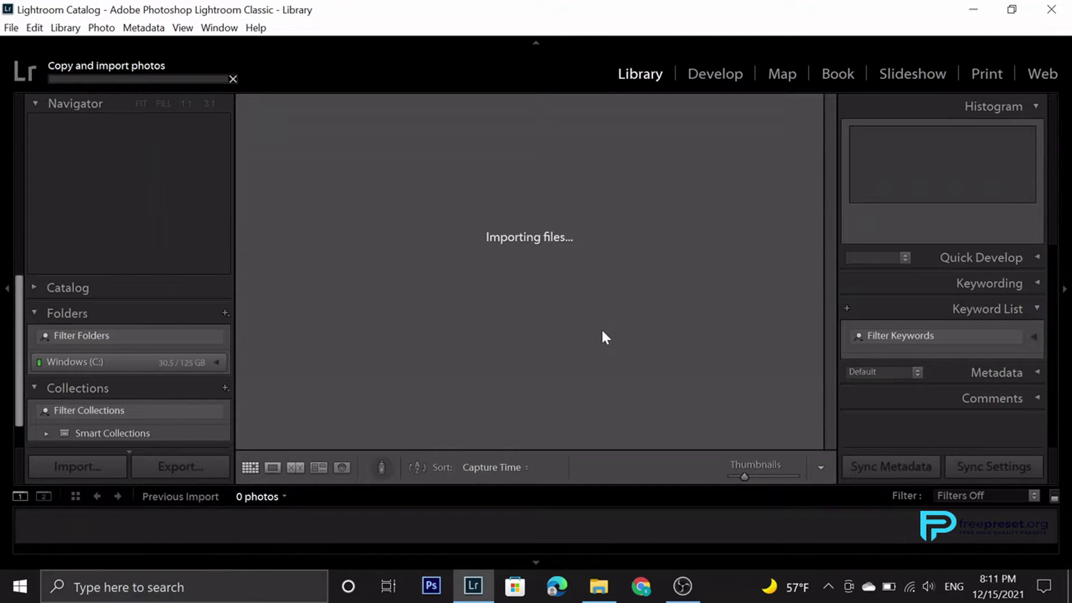
pyautogui.click(712, 77)
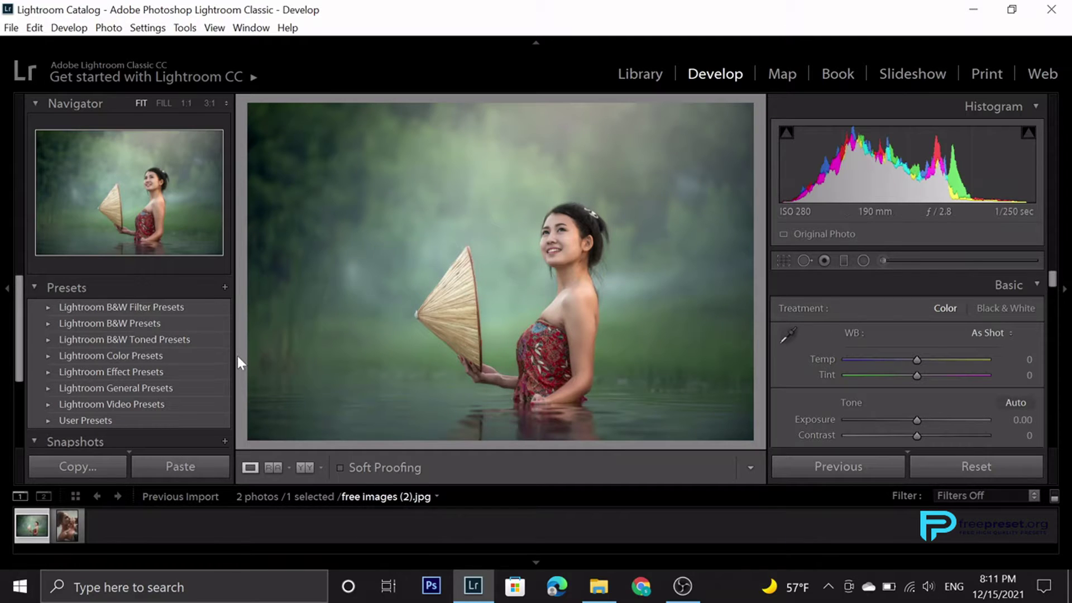
pyautogui.moveTo(233, 355); pyautogui.dragTo(308, 345)
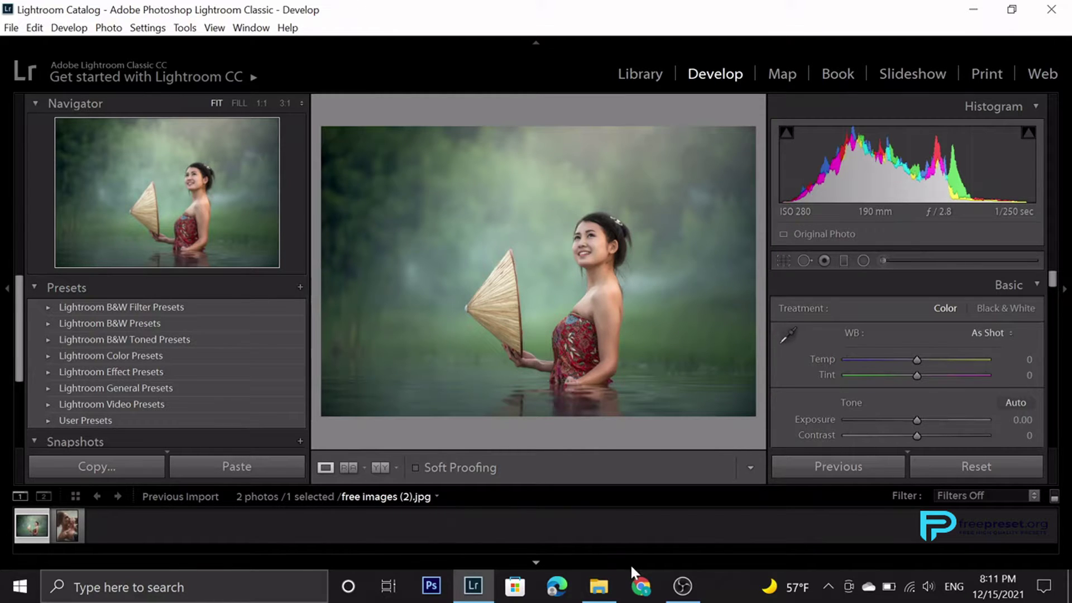
pyautogui.click(633, 583)
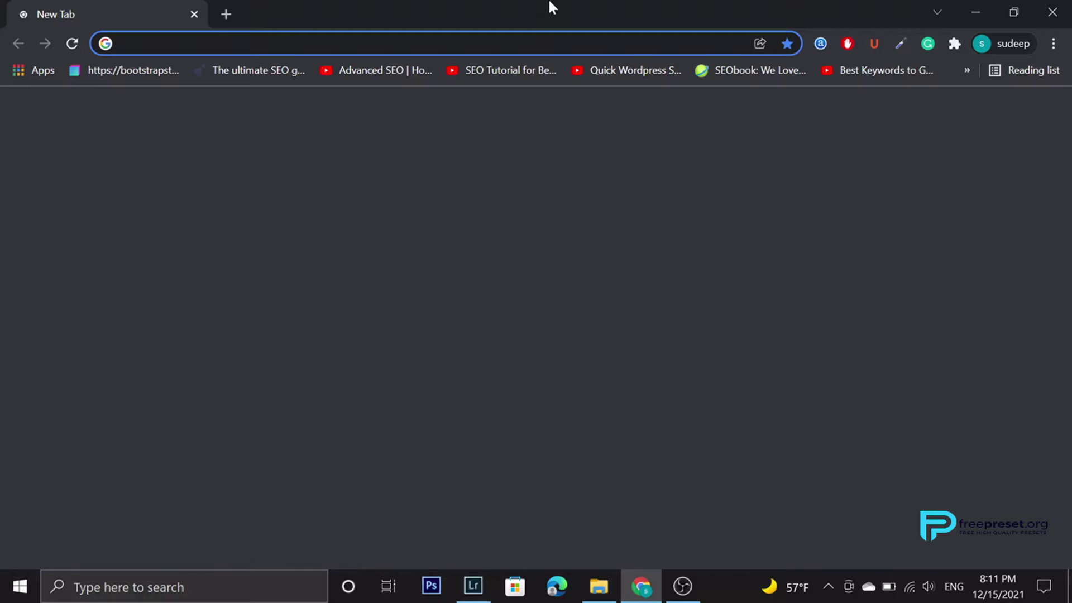
# Load freepreset.org in Chrome
pyautogui.write('freepres')
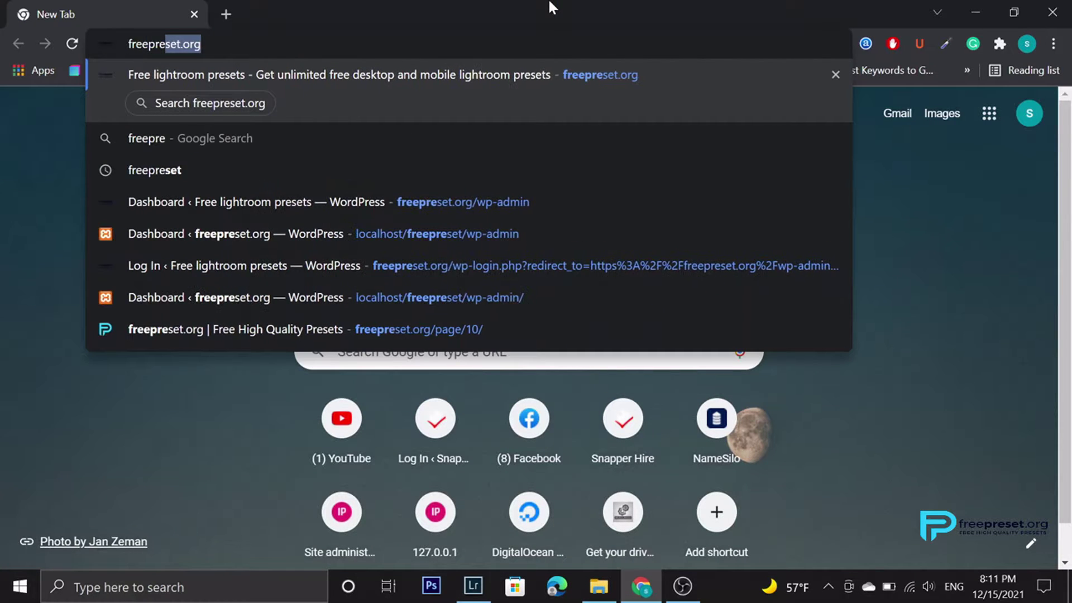
pyautogui.write('et.org')
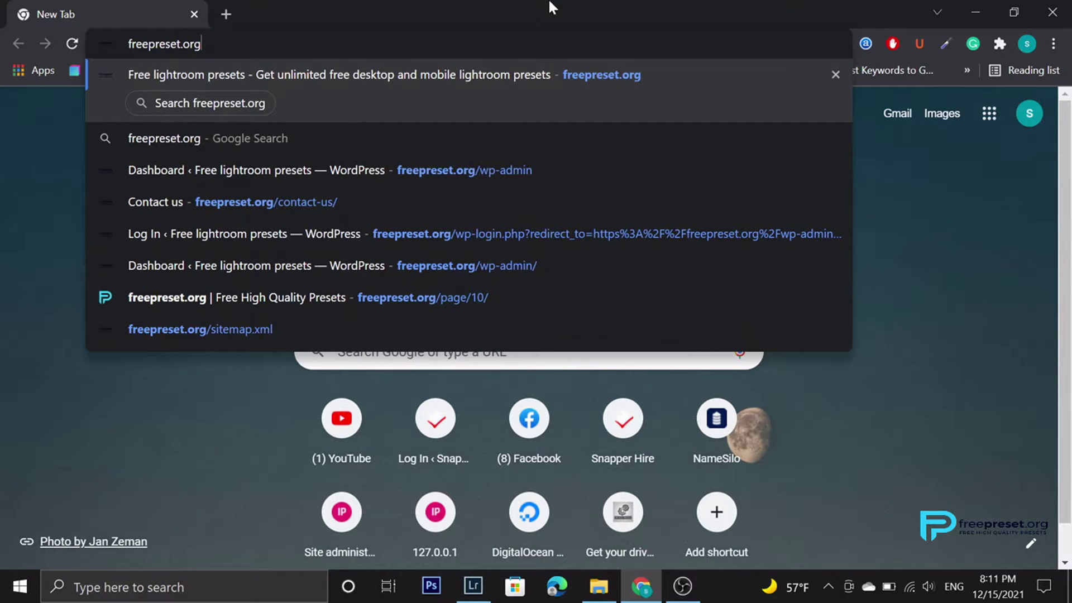
pyautogui.press('Return')
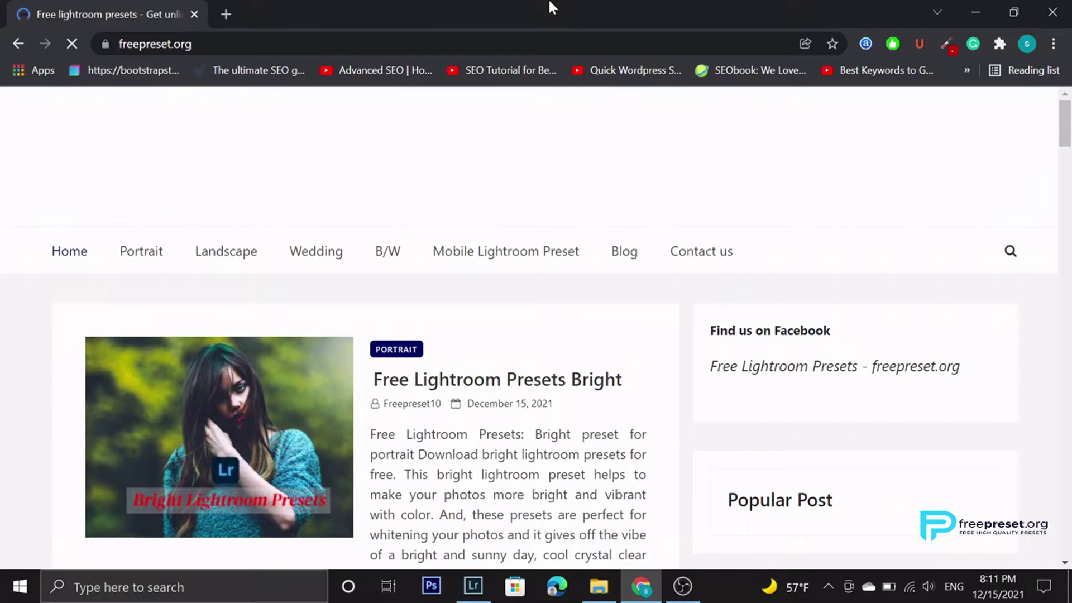
pyautogui.scroll(-2, 553, 436)
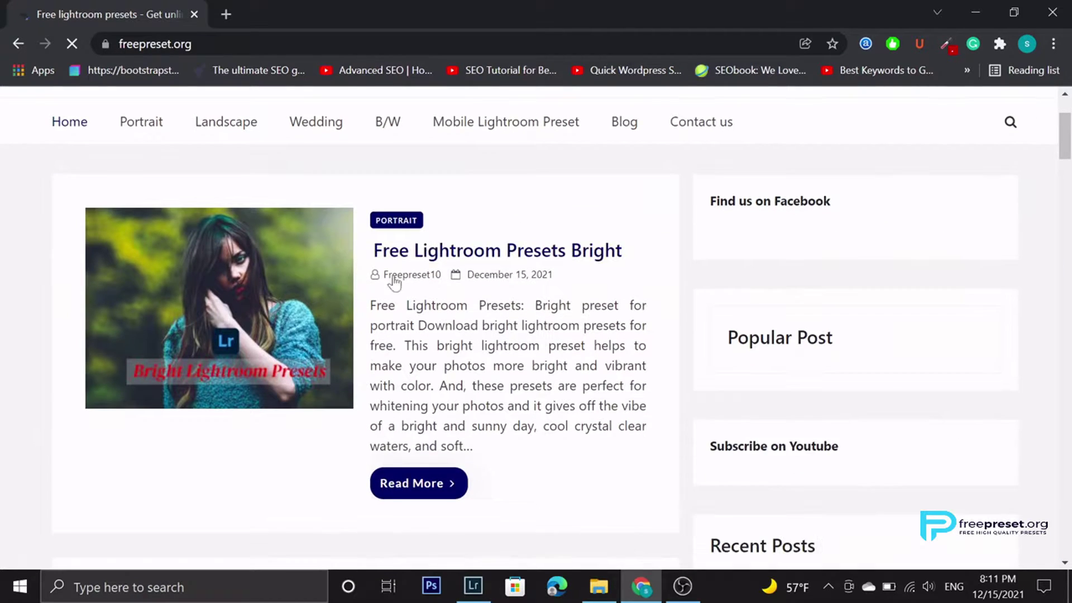
pyautogui.scroll(-15, 375, 385)
# Browse the site's free preset posts and return to the top of the page
pyautogui.scroll(8, 375, 387)
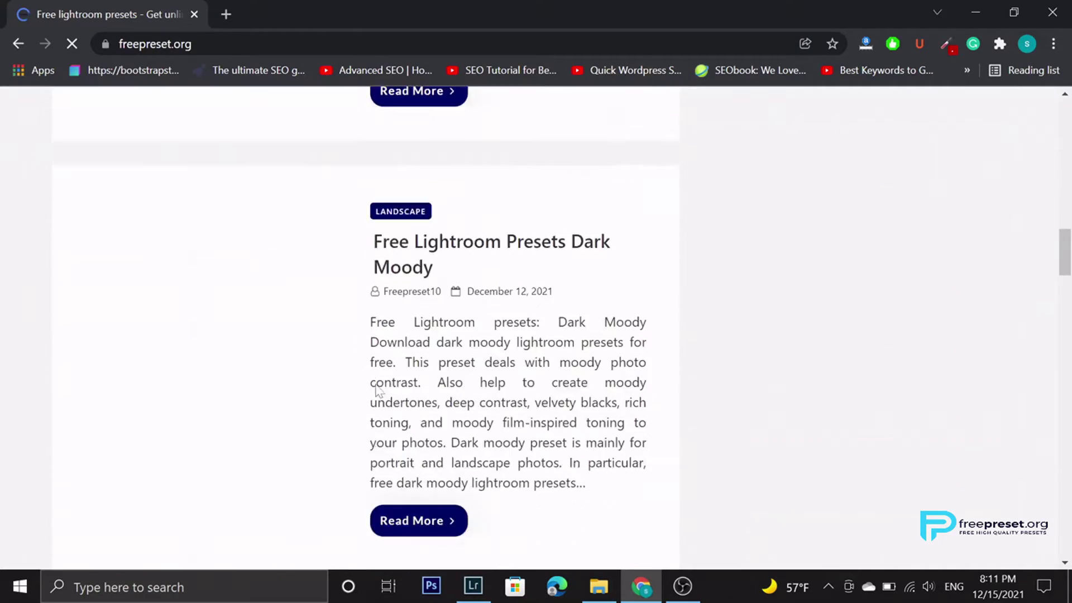
pyautogui.scroll(-6, 376, 389)
pyautogui.scroll(-10, 376, 389)
pyautogui.scroll(-4, 377, 389)
pyautogui.scroll(12, 377, 390)
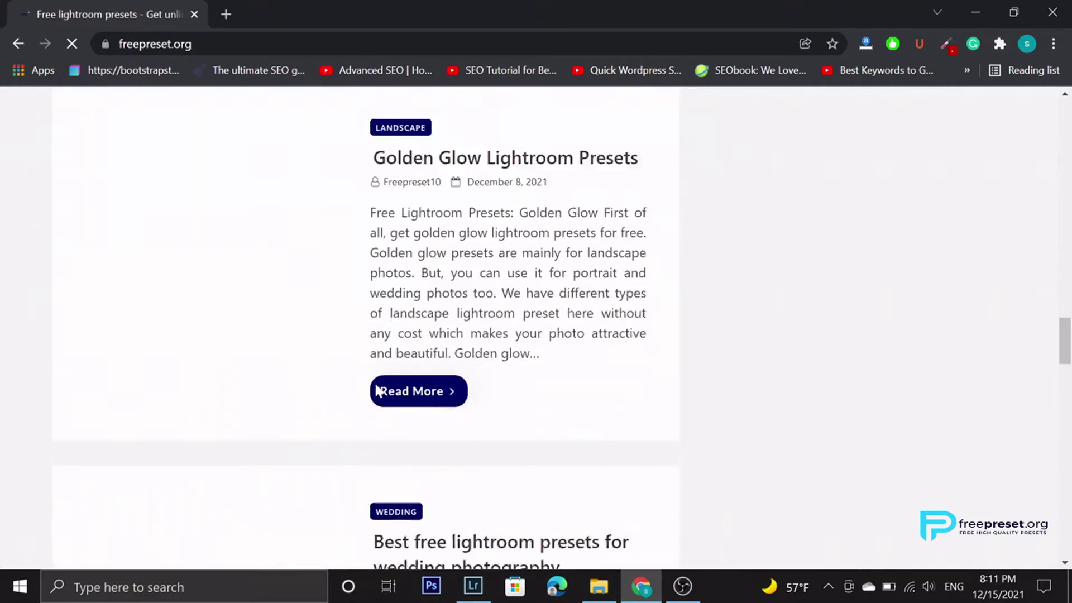
pyautogui.scroll(8, 377, 390)
pyautogui.scroll(10, 377, 391)
pyautogui.scroll(4, 377, 391)
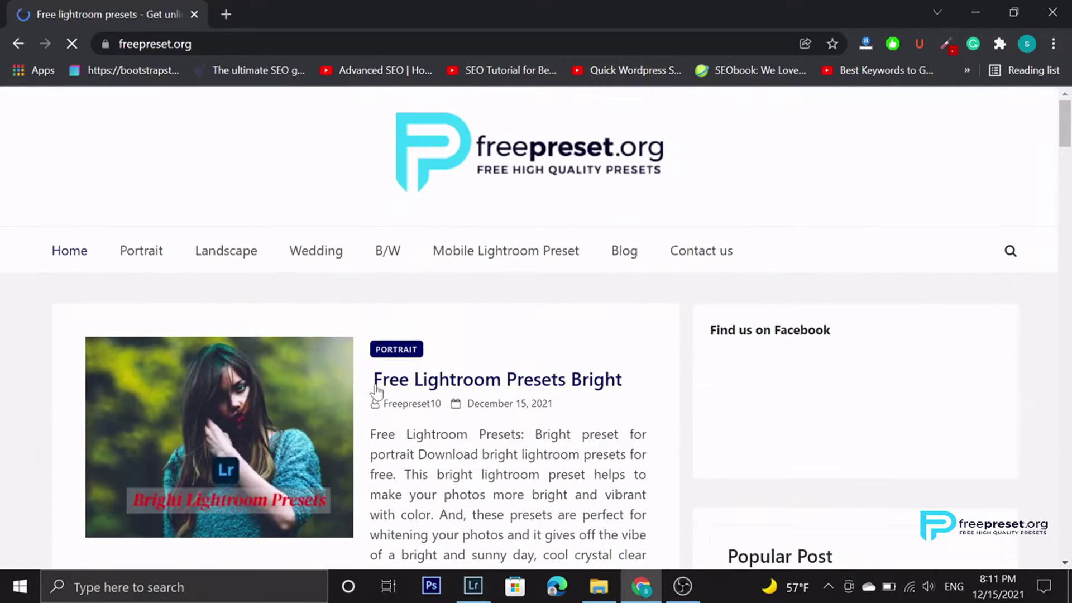
pyautogui.scroll(-2, 376, 391)
pyautogui.scroll(-2, 376, 390)
pyautogui.scroll(-4, 377, 391)
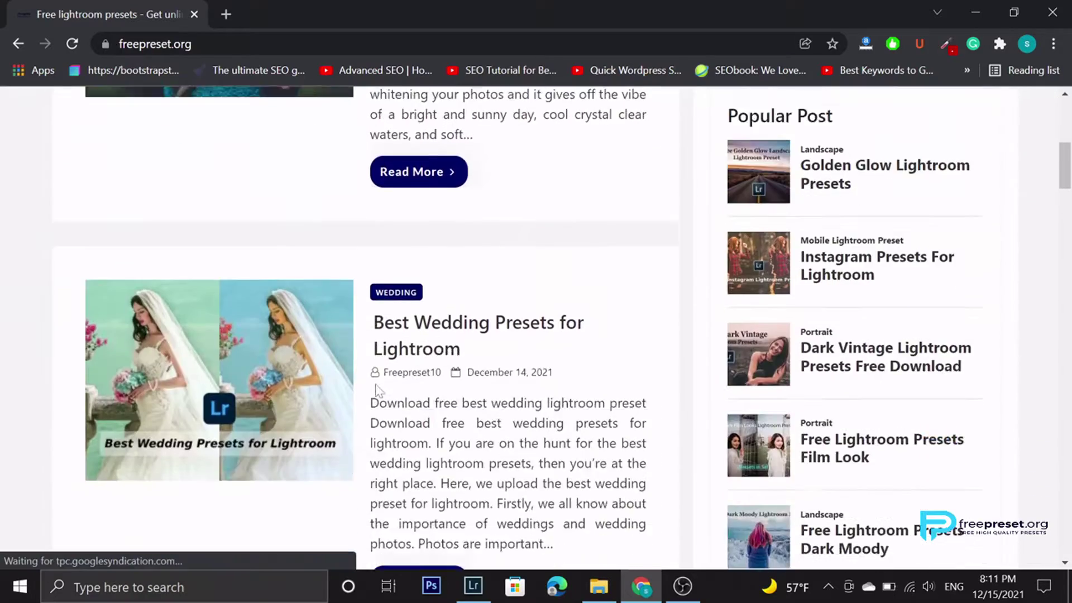
pyautogui.scroll(-6, 377, 391)
pyautogui.scroll(-3, 377, 390)
pyautogui.scroll(-6, 377, 390)
pyautogui.scroll(-6, 377, 390)
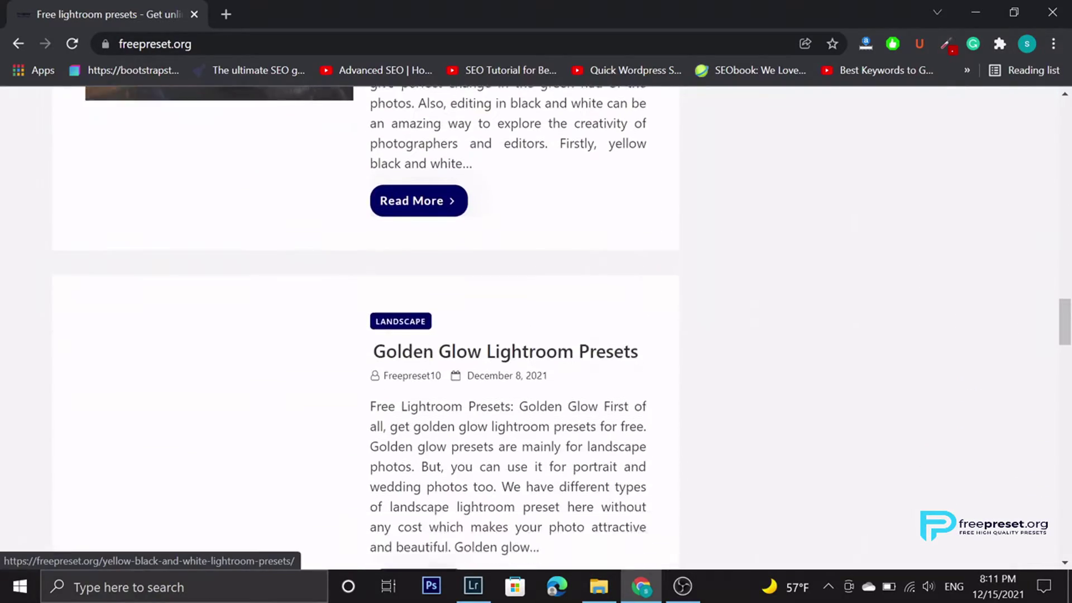
pyautogui.scroll(-7, 378, 391)
pyautogui.scroll(-9, 377, 391)
pyautogui.scroll(-6, 377, 391)
pyautogui.scroll(-6, 377, 391)
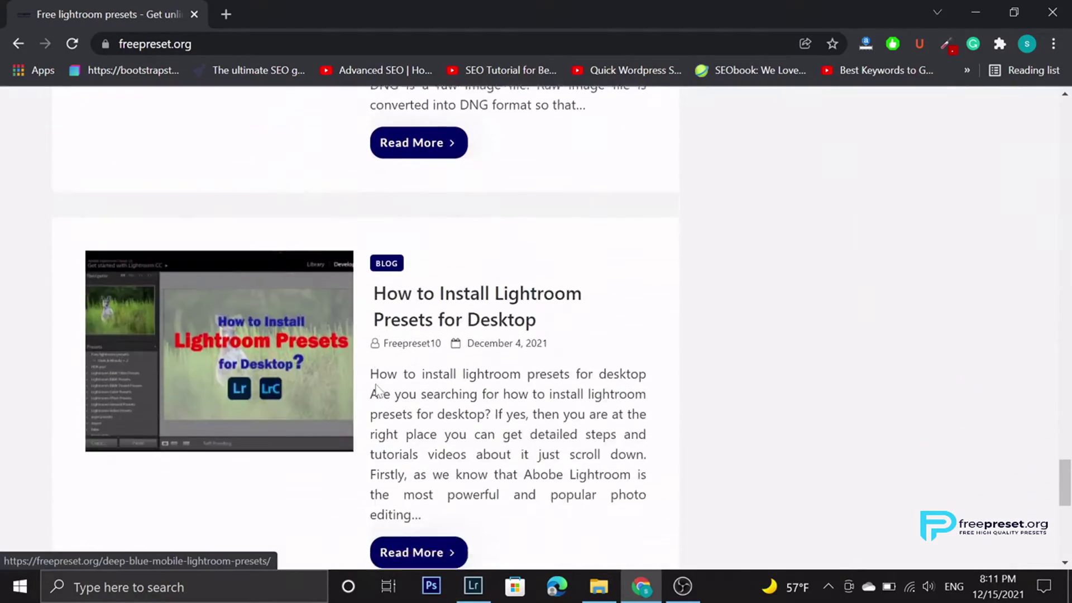
pyautogui.scroll(-5, 377, 389)
pyautogui.scroll(-3, 376, 383)
pyautogui.scroll(15, 375, 383)
pyautogui.scroll(15, 375, 383)
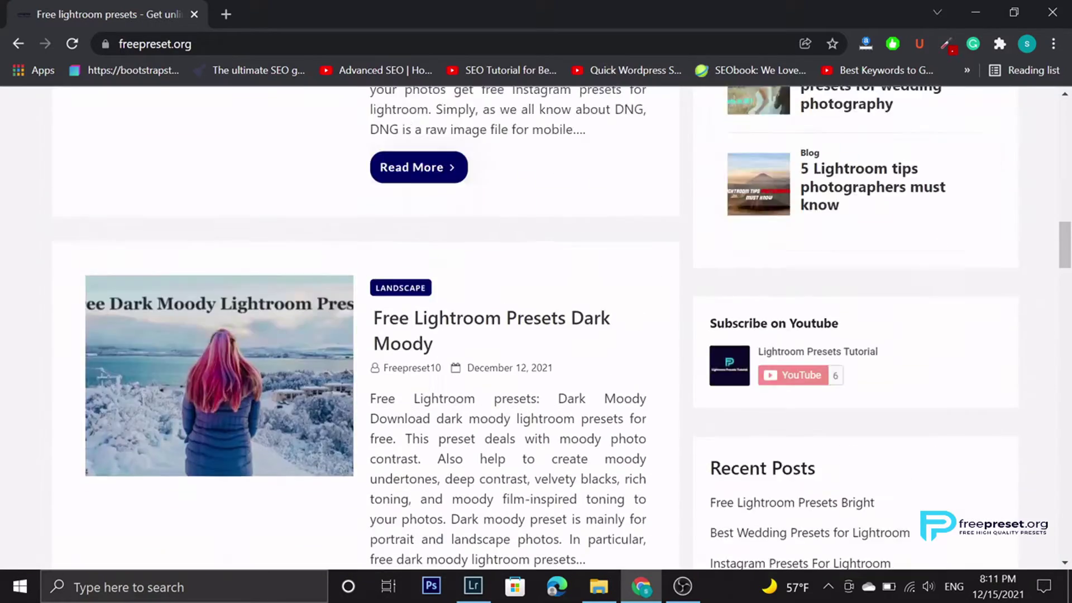
pyautogui.scroll(5, 479, 354)
pyautogui.scroll(10, 478, 353)
pyautogui.scroll(1, 478, 354)
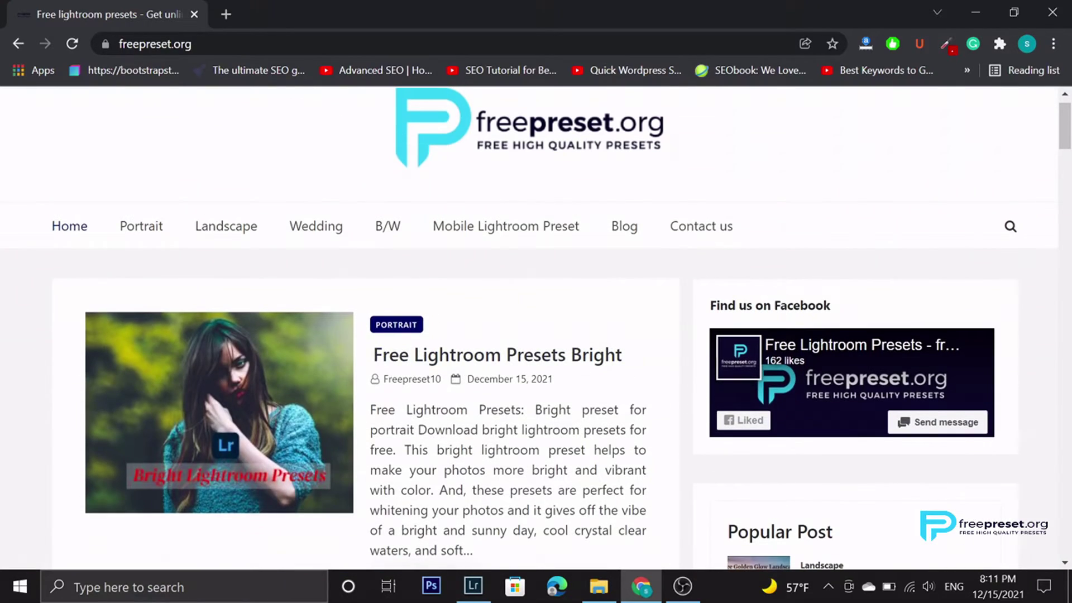
# Open the Free Lightroom Presets Bright post and download its preset zip
pyautogui.click(478, 354)
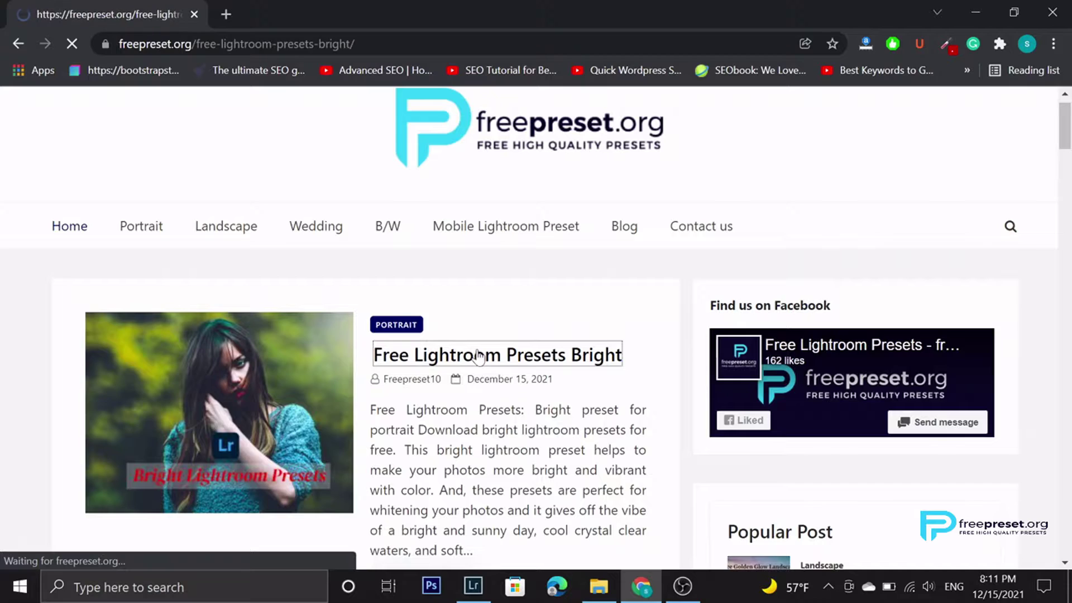
pyautogui.scroll(-1, 478, 357)
pyautogui.scroll(-5, 479, 357)
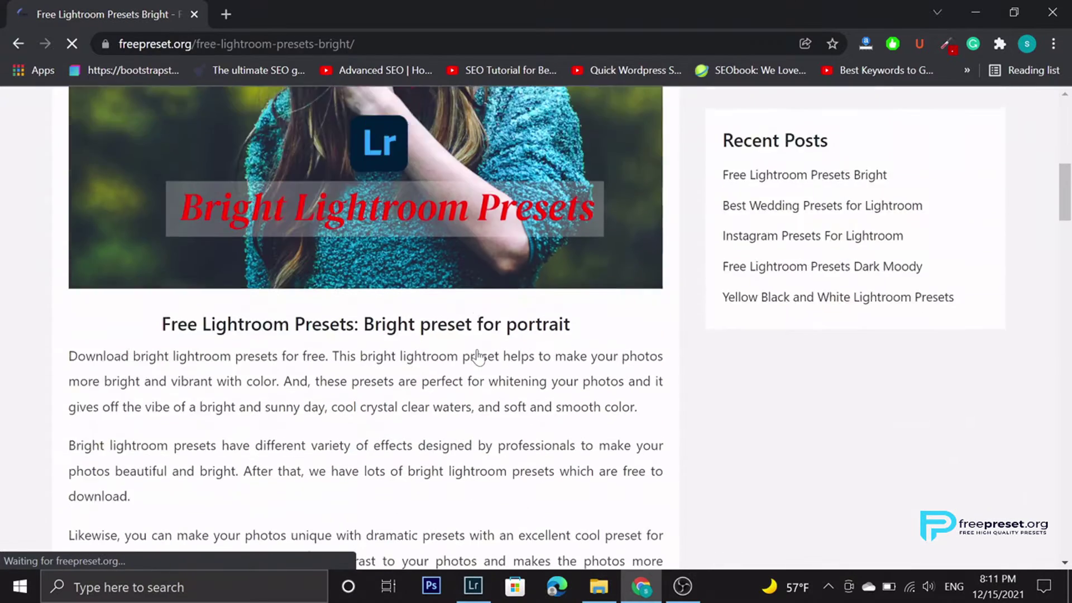
pyautogui.scroll(-2, 478, 357)
pyautogui.scroll(-5, 478, 357)
pyautogui.scroll(-3, 479, 357)
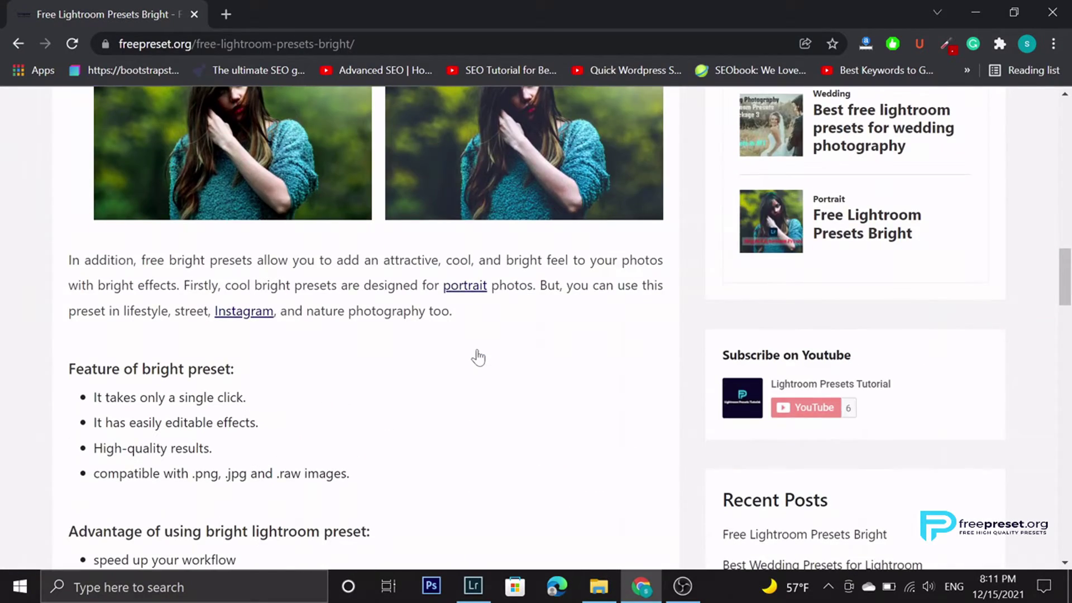
pyautogui.scroll(-4, 479, 357)
pyautogui.scroll(-4, 478, 357)
pyautogui.scroll(-2, 478, 357)
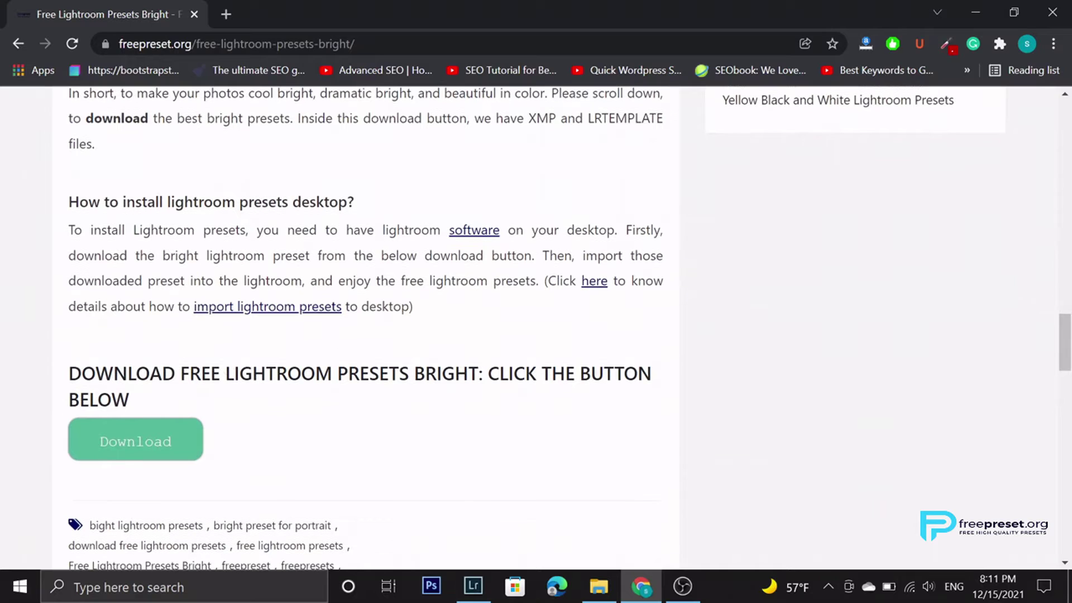
pyautogui.click(175, 445)
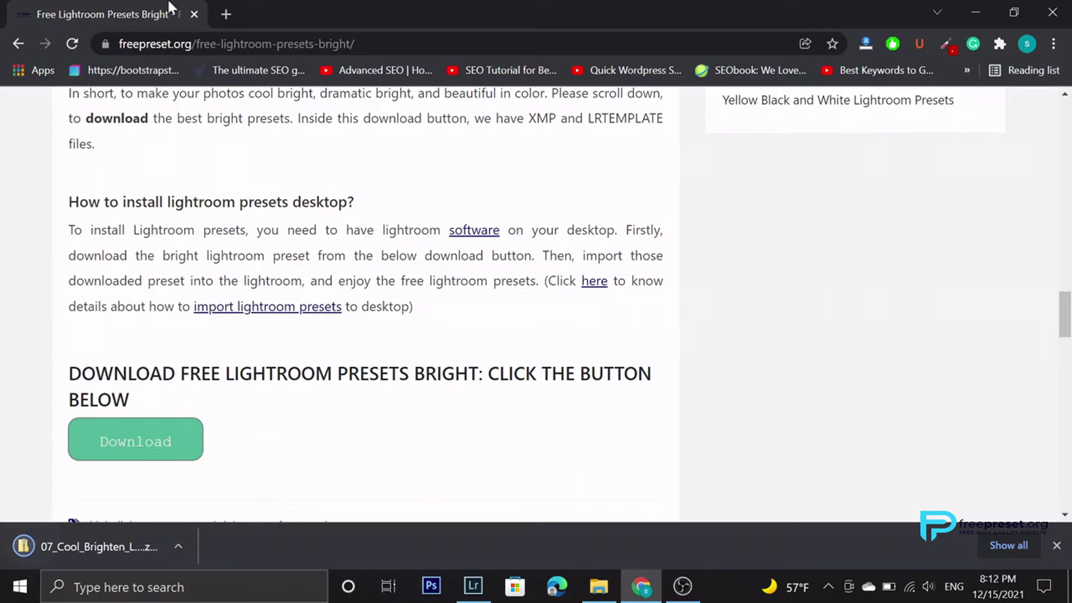
# Like the site's Facebook page and show the downloaded zip in its folder
pyautogui.scroll(10, 523, 277)
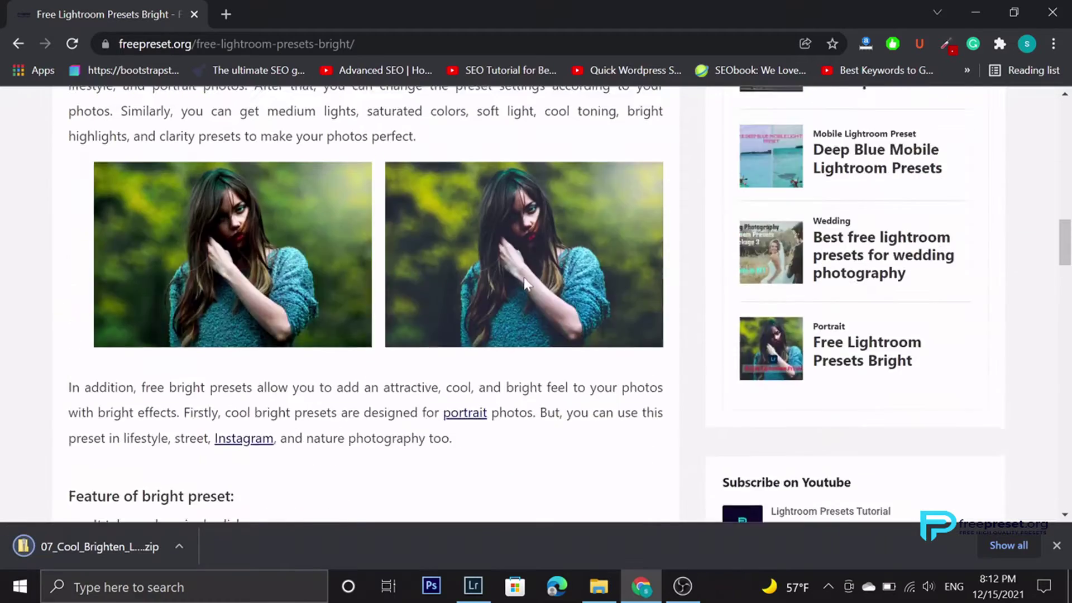
pyautogui.scroll(5, 524, 282)
pyautogui.scroll(-5, 860, 471)
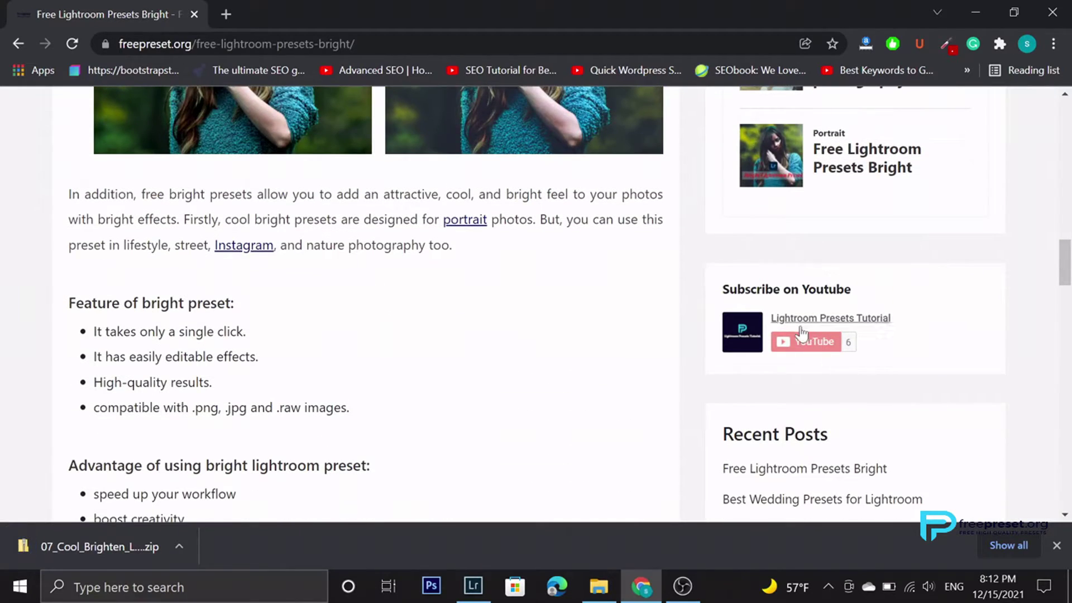
pyautogui.scroll(5, 561, 252)
pyautogui.scroll(8, 561, 253)
pyautogui.scroll(9, 561, 252)
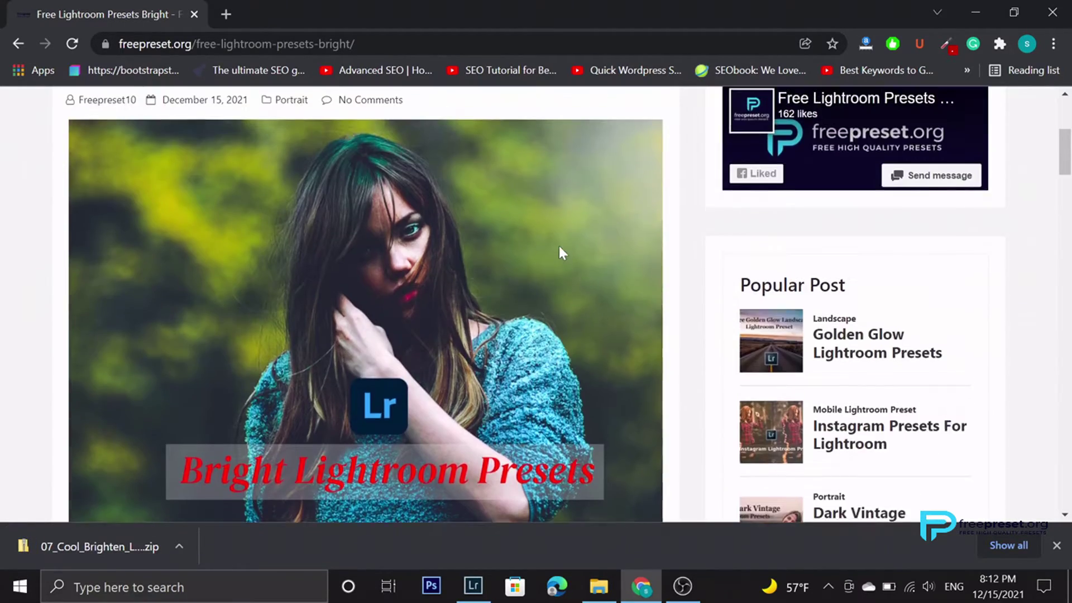
pyautogui.scroll(4, 560, 252)
pyautogui.click(772, 388)
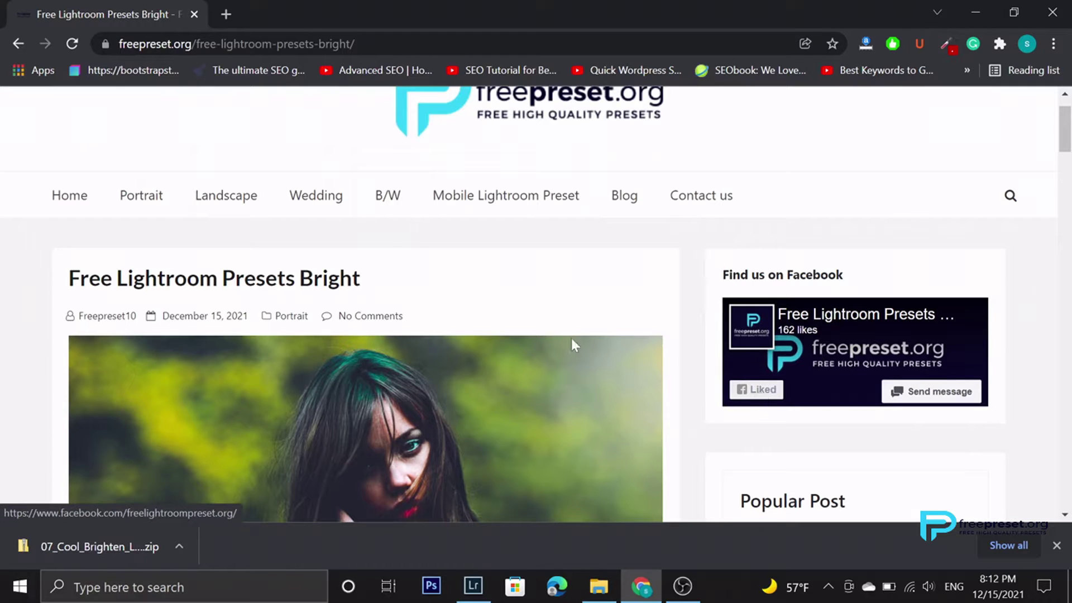
pyautogui.scroll(1, 570, 342)
pyautogui.scroll(-3, 471, 357)
pyautogui.scroll(-10, 470, 357)
pyautogui.scroll(-10, 470, 357)
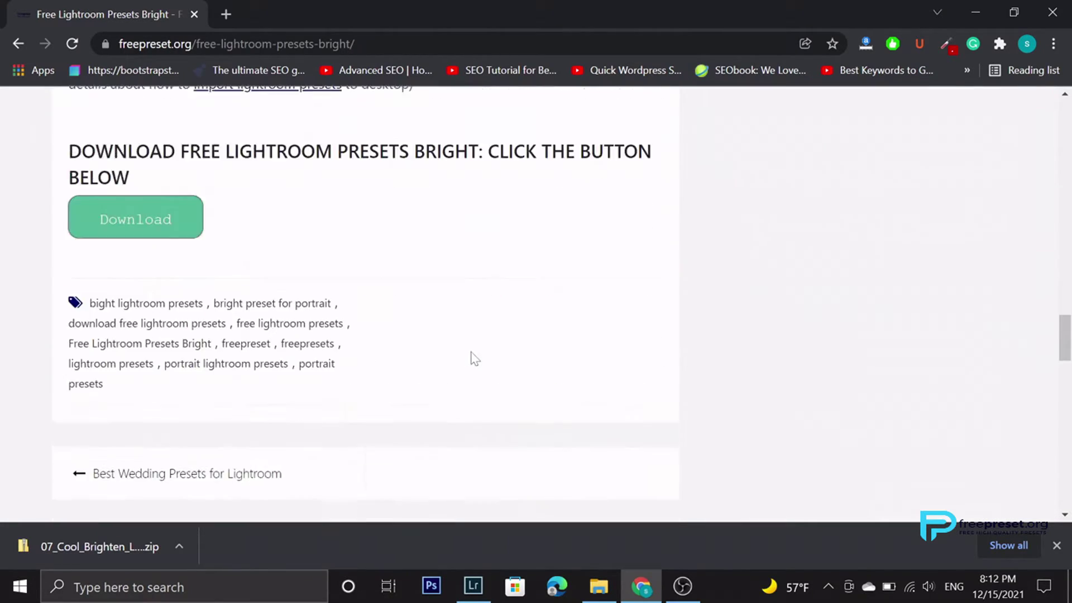
pyautogui.scroll(-8, 470, 357)
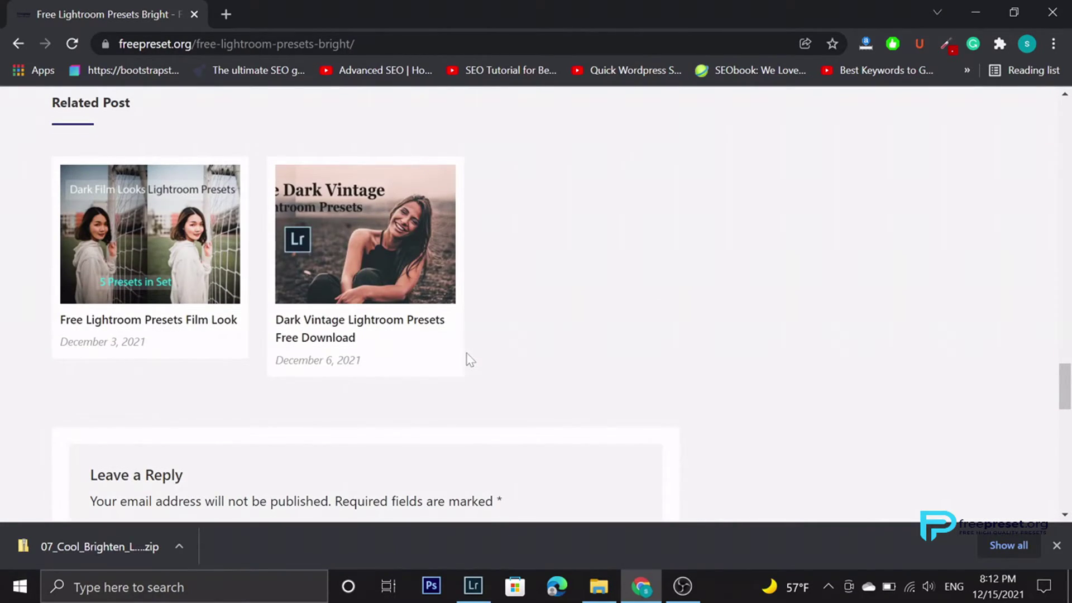
pyautogui.click(177, 543)
# Extract the Cool Brighten zip and select the .lrtemplate file in the extracted folder
pyautogui.click(204, 491)
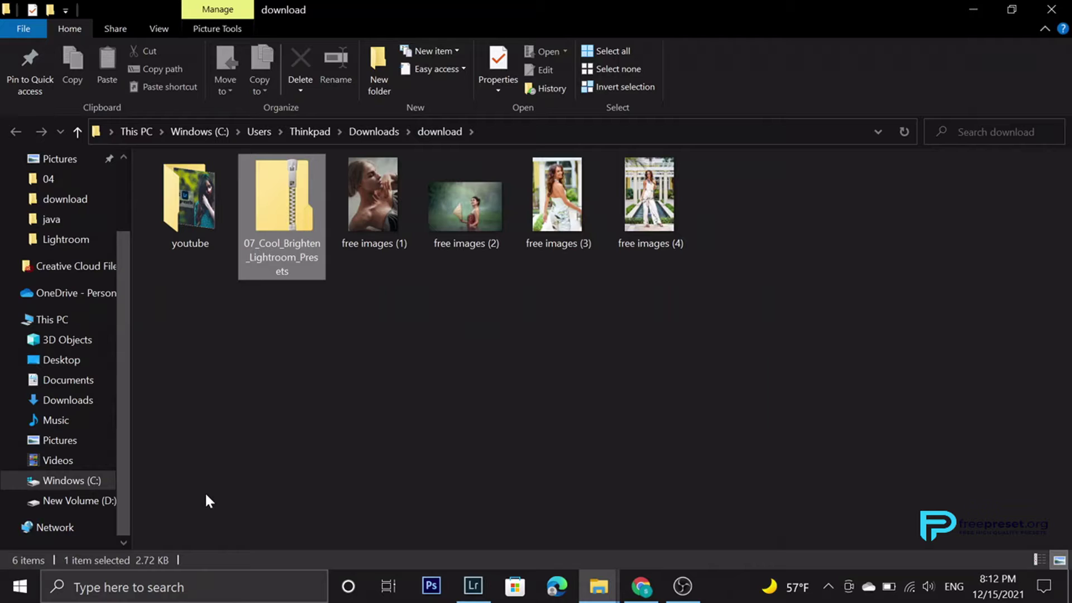
pyautogui.rightClick(269, 227)
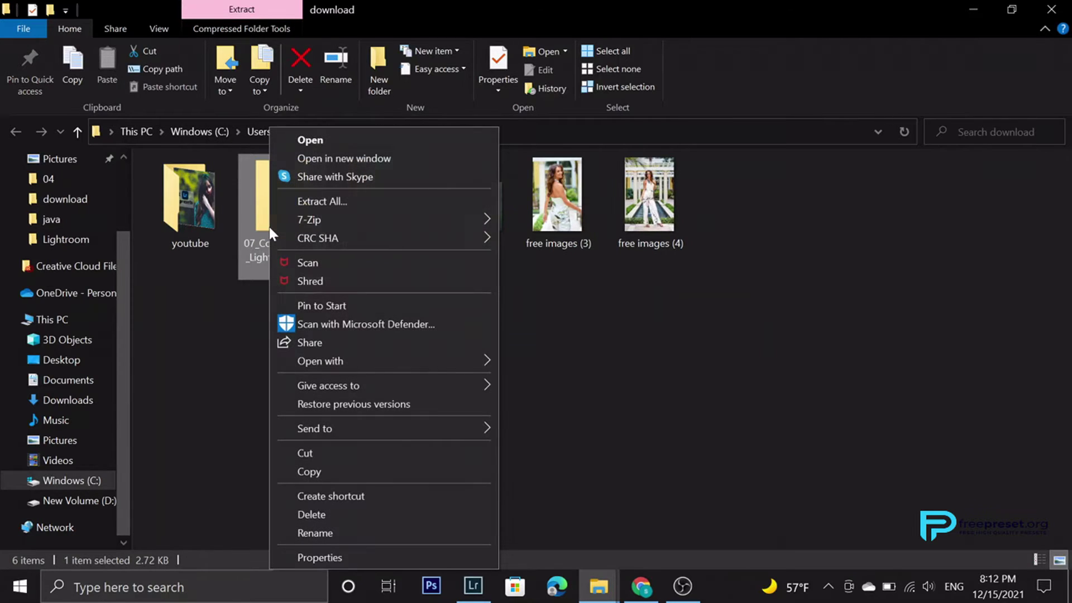
pyautogui.click(340, 195)
pyautogui.click(663, 464)
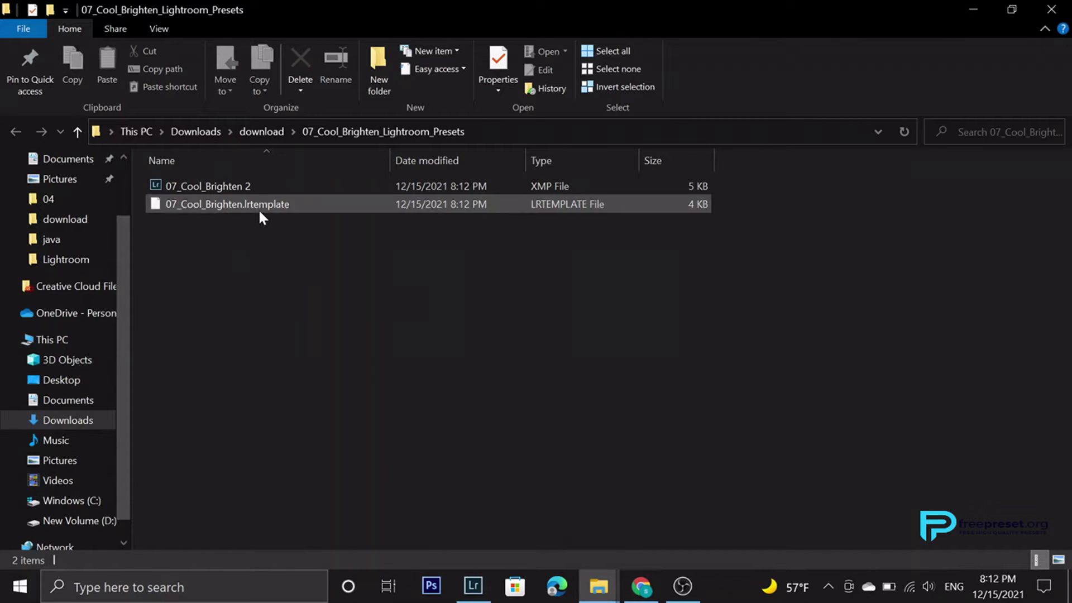
pyautogui.click(263, 217)
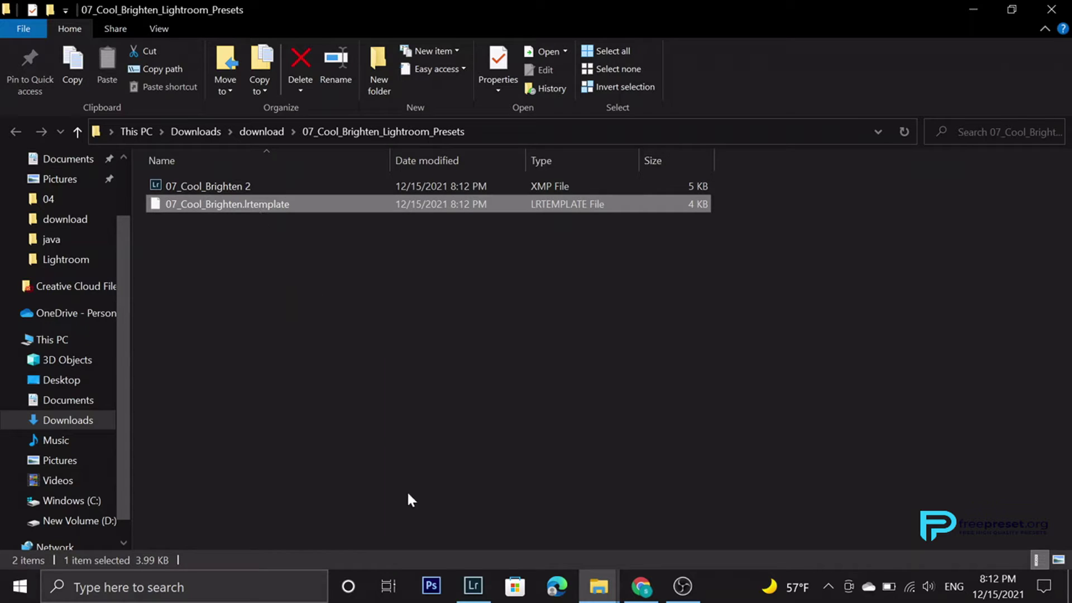
pyautogui.click(473, 586)
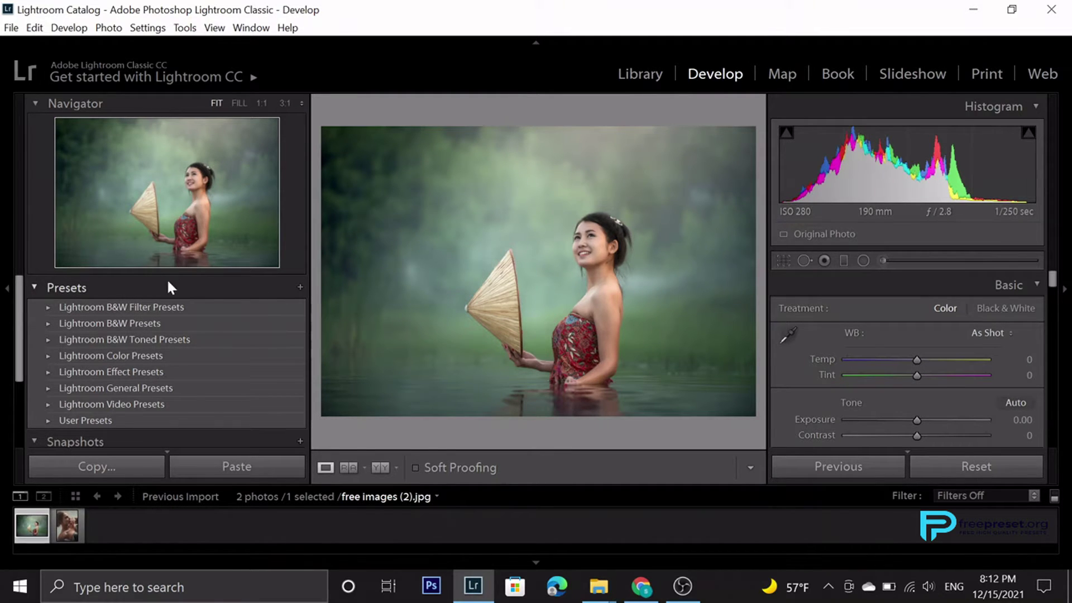
pyautogui.rightClick(226, 287)
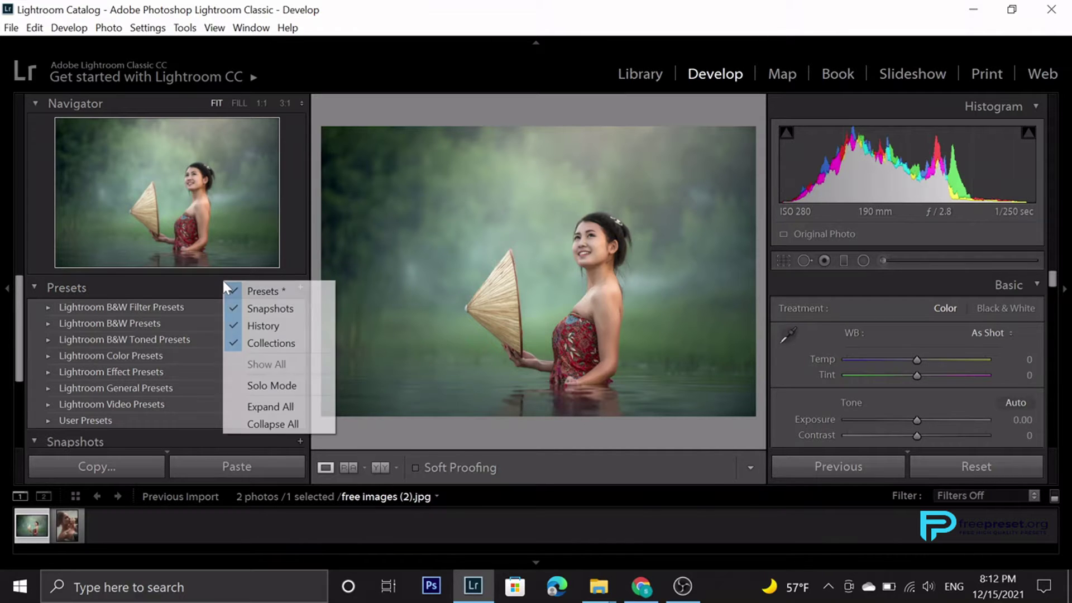
pyautogui.click(190, 287)
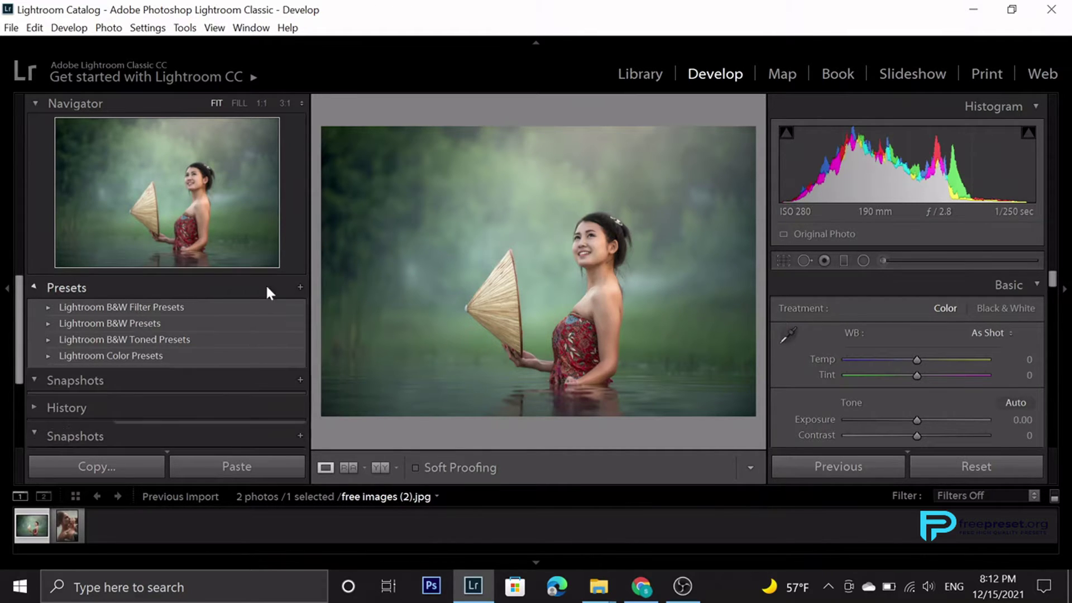
pyautogui.click(296, 287)
pyautogui.click(299, 288)
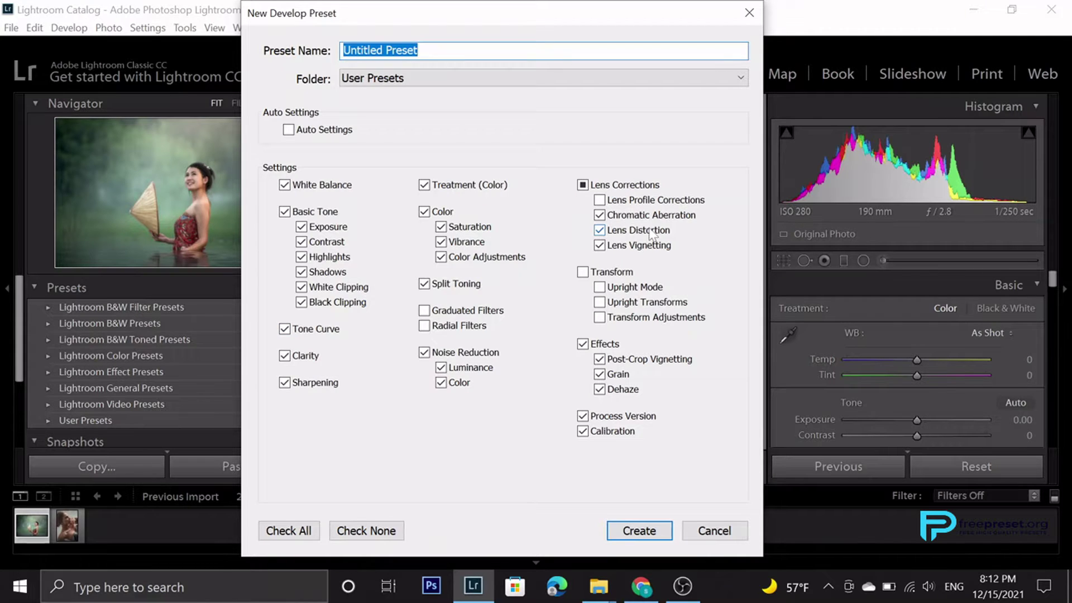
pyautogui.click(748, 13)
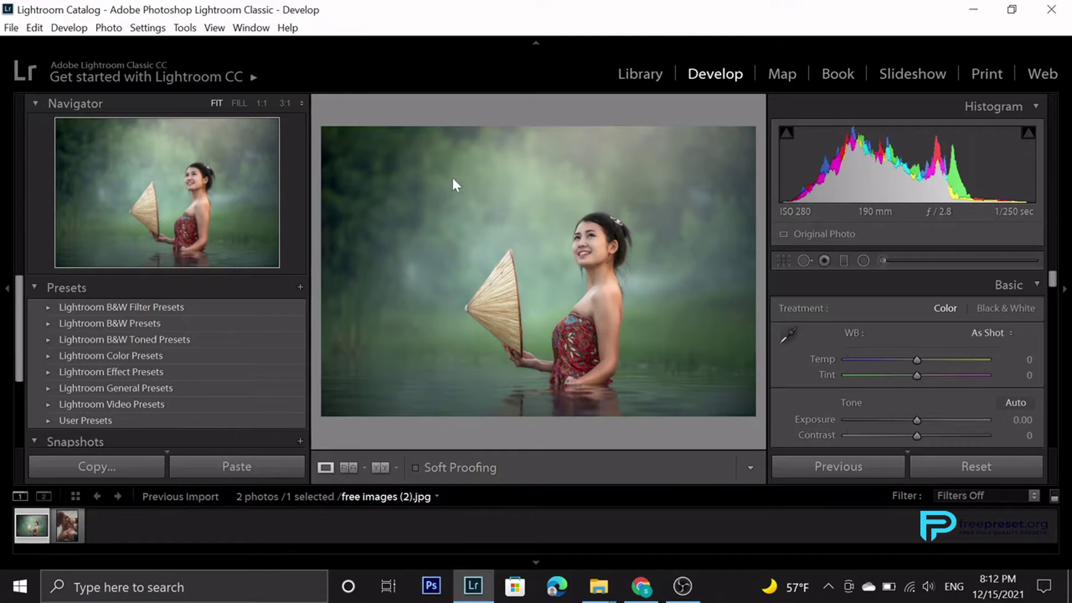
# Add a new preset folder named 'how to install preset' in the Presets panel
pyautogui.rightClick(182, 421)
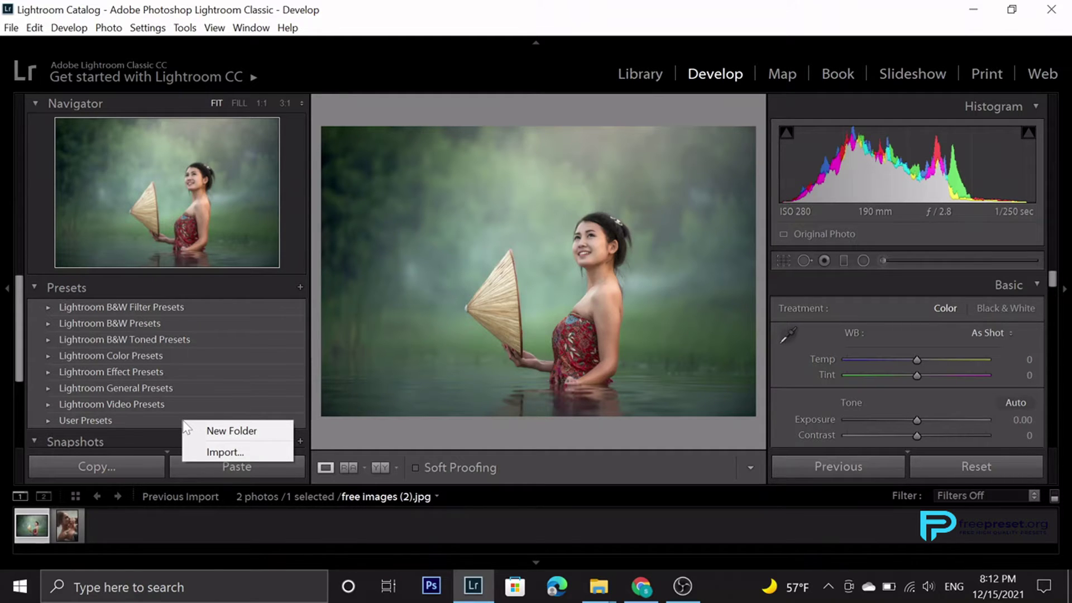
pyautogui.click(209, 431)
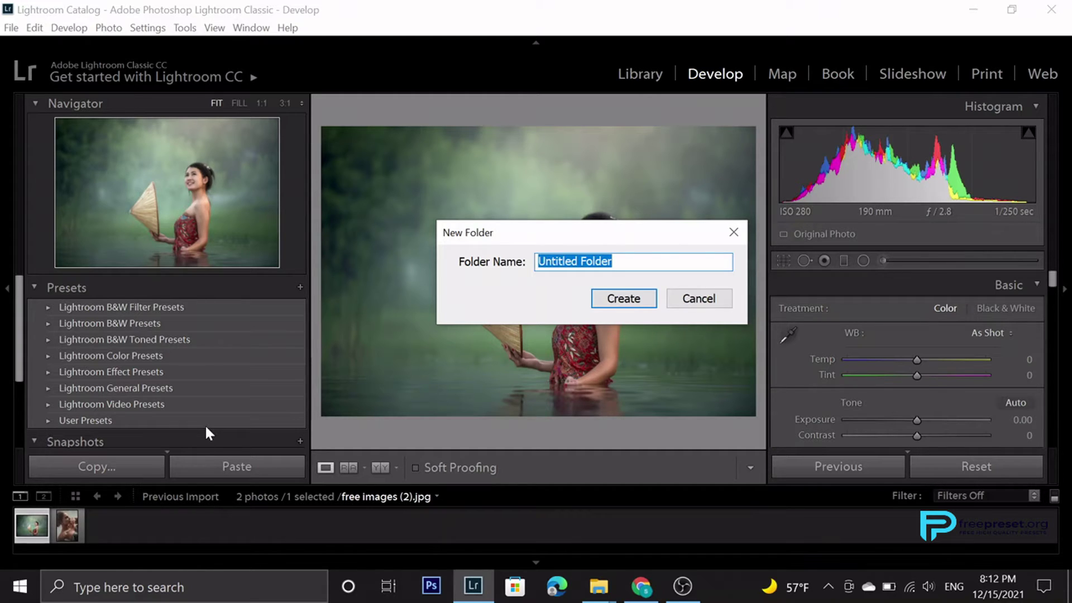
pyautogui.write('preset')
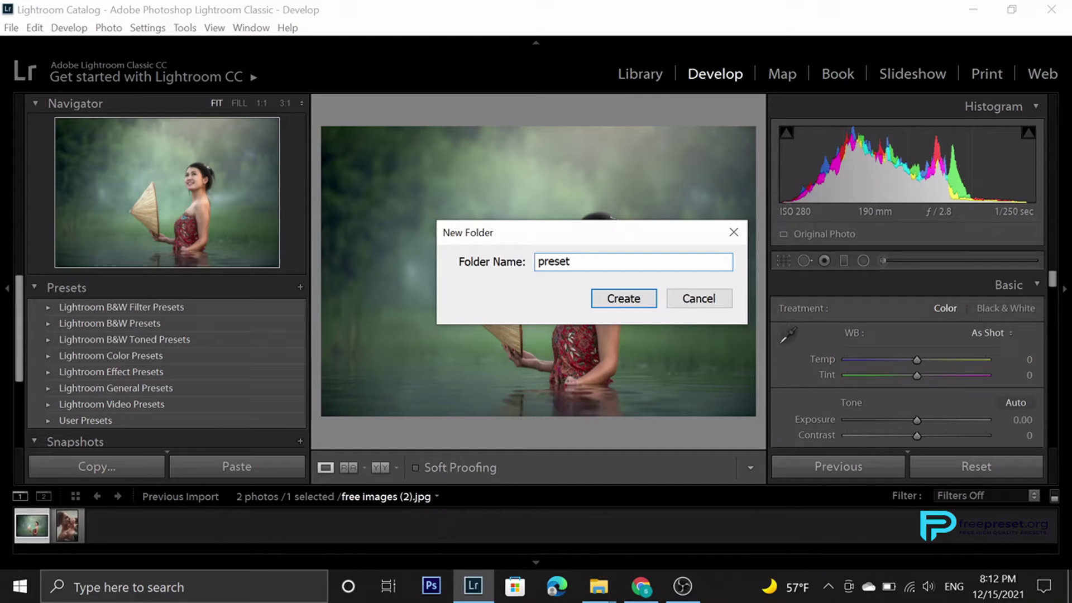
pyautogui.press('BackSpace')
pyautogui.press('BackSpace')
pyautogui.press('BackSpace')
pyautogui.press('BackSpace')
pyautogui.press('BackSpace')
pyautogui.write('how')
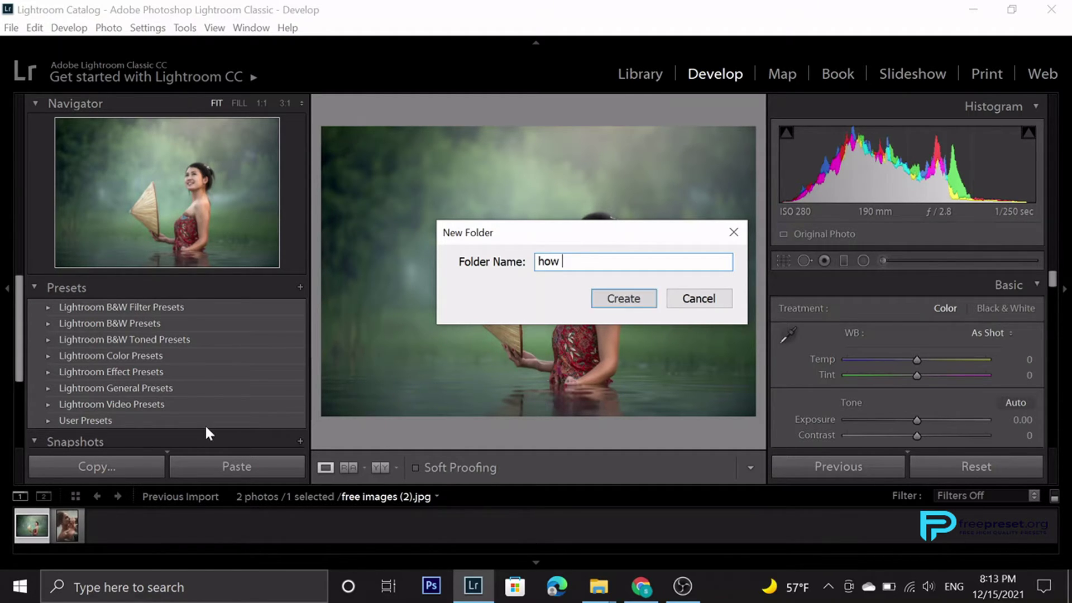
pyautogui.write(' to ')
pyautogui.write('in')
pyautogui.write('st')
pyautogui.write('sta')
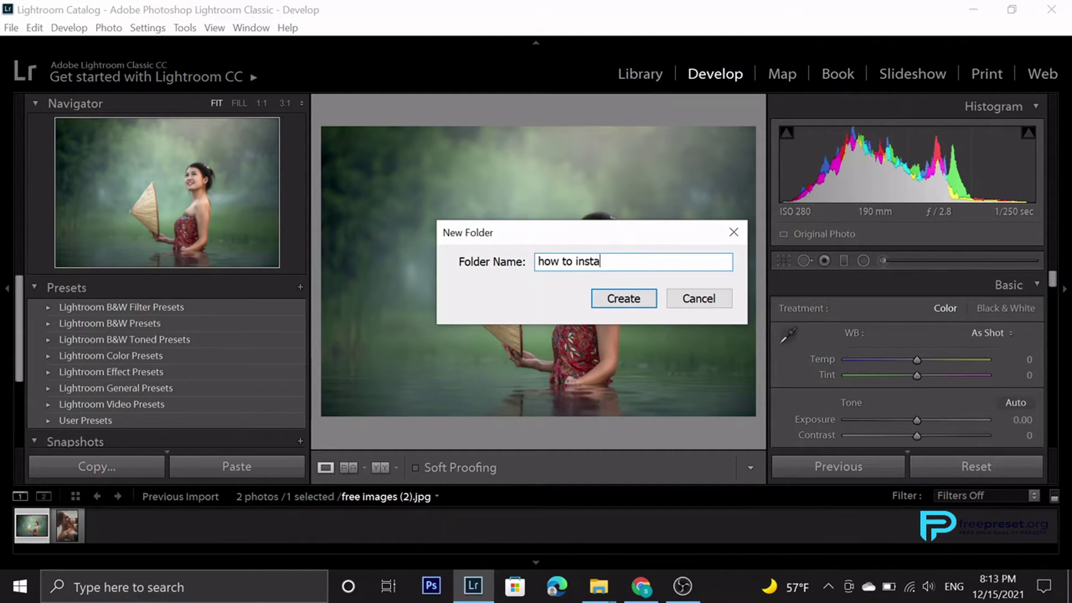
pyautogui.write(' preset')
pyautogui.press('Return')
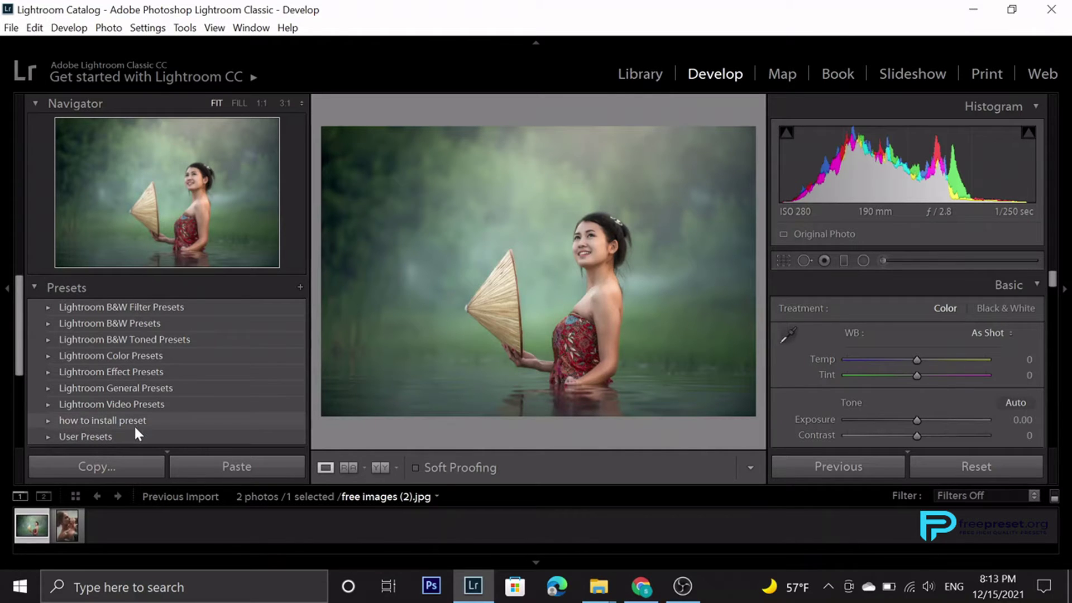
# Import the 07_Cool_Brighten .lrtemplate file into 'how to install preset' and expand that folder
pyautogui.rightClick(133, 422)
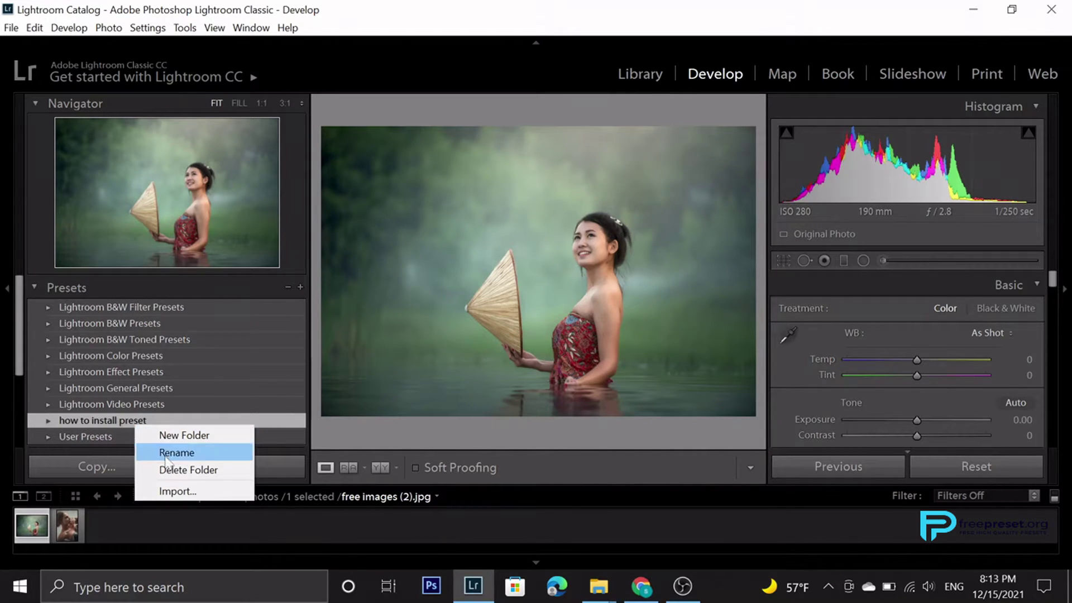
pyautogui.click(205, 490)
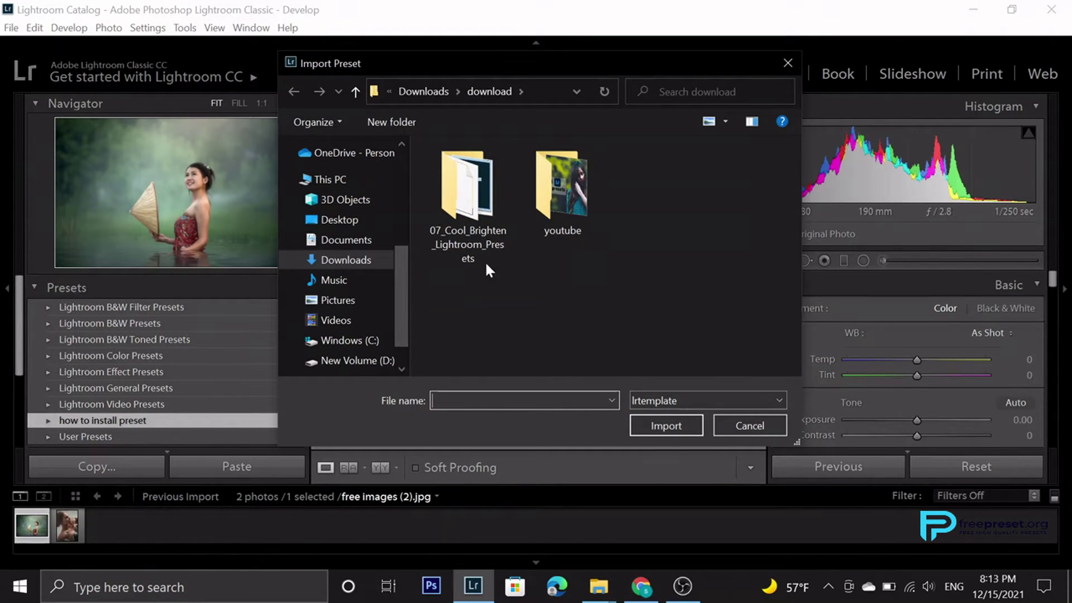
pyautogui.doubleClick(465, 208)
pyautogui.doubleClick(515, 168)
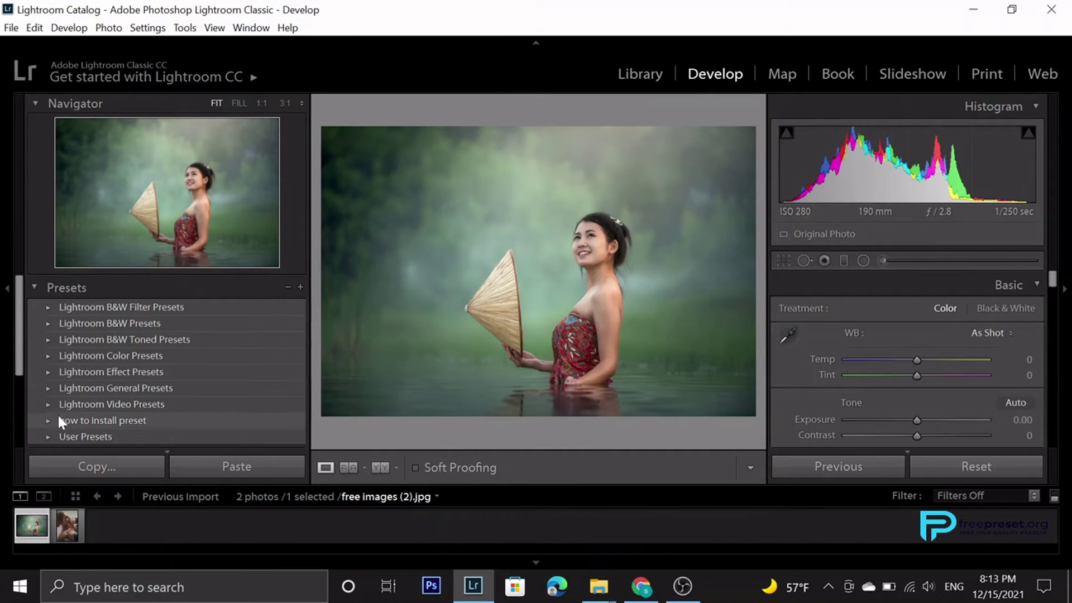
pyautogui.click(49, 421)
pyautogui.scroll(-1, 112, 433)
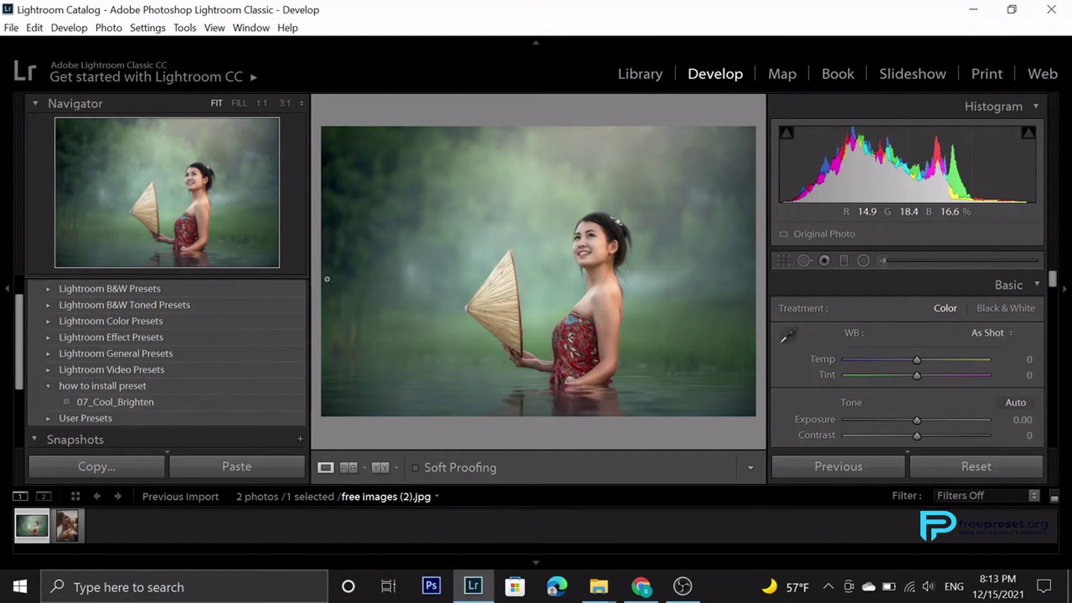
pyautogui.moveTo(310, 279); pyautogui.dragTo(264, 278)
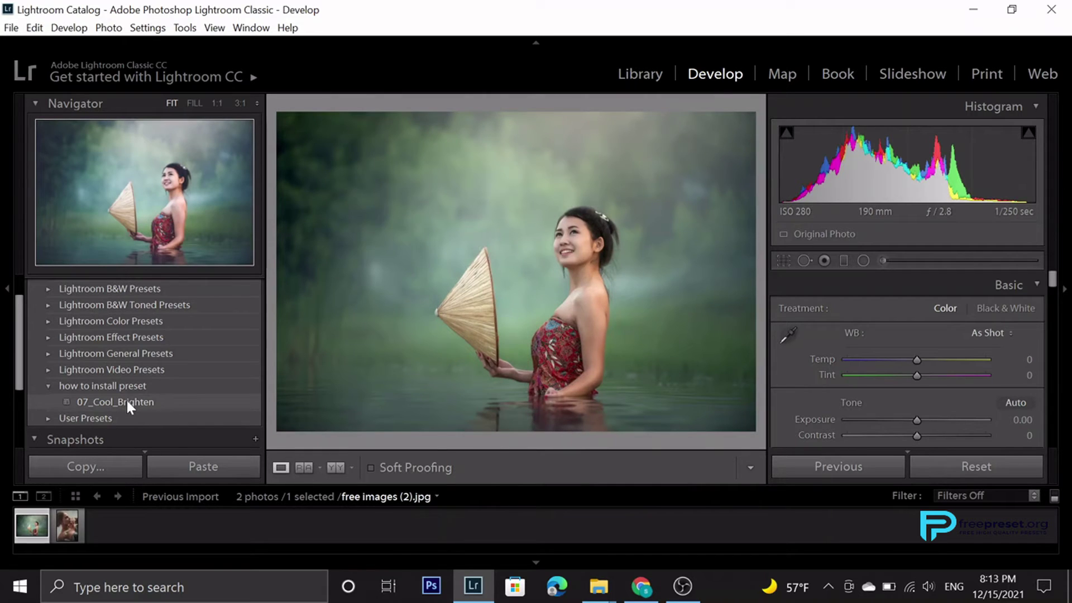
# Apply the 07_Cool_Brighten preset to the river photo
pyautogui.click(126, 400)
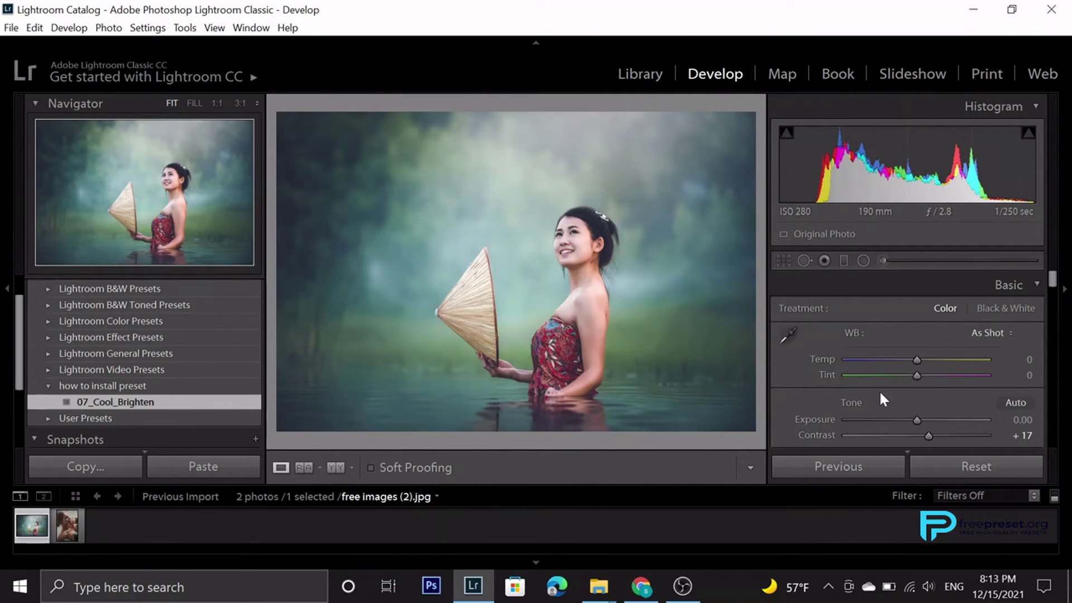
pyautogui.scroll(-3, 880, 396)
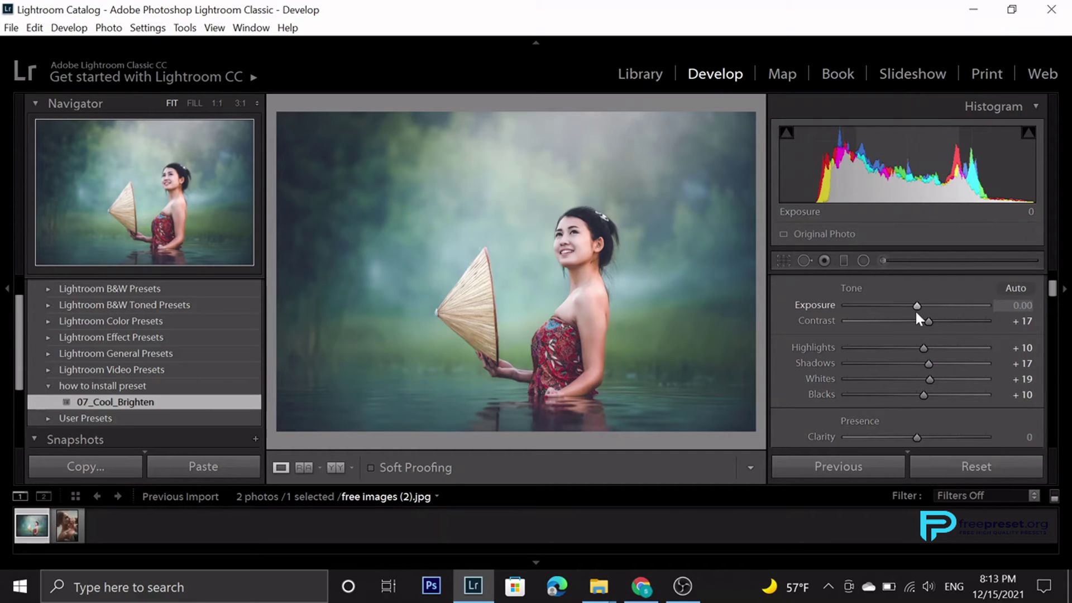
pyautogui.scroll(-2, 915, 314)
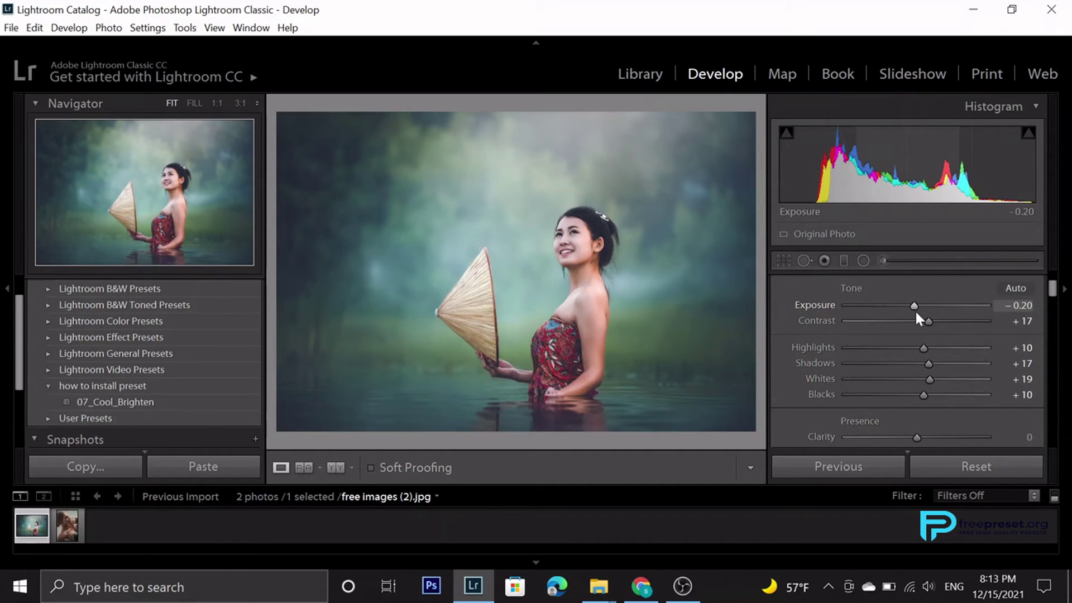
# Set Highlights −50, Shadows −4, Blacks −12 and Vibrance +25, keeping Exposure at 0.00
pyautogui.moveTo(922, 347); pyautogui.dragTo(888, 347)
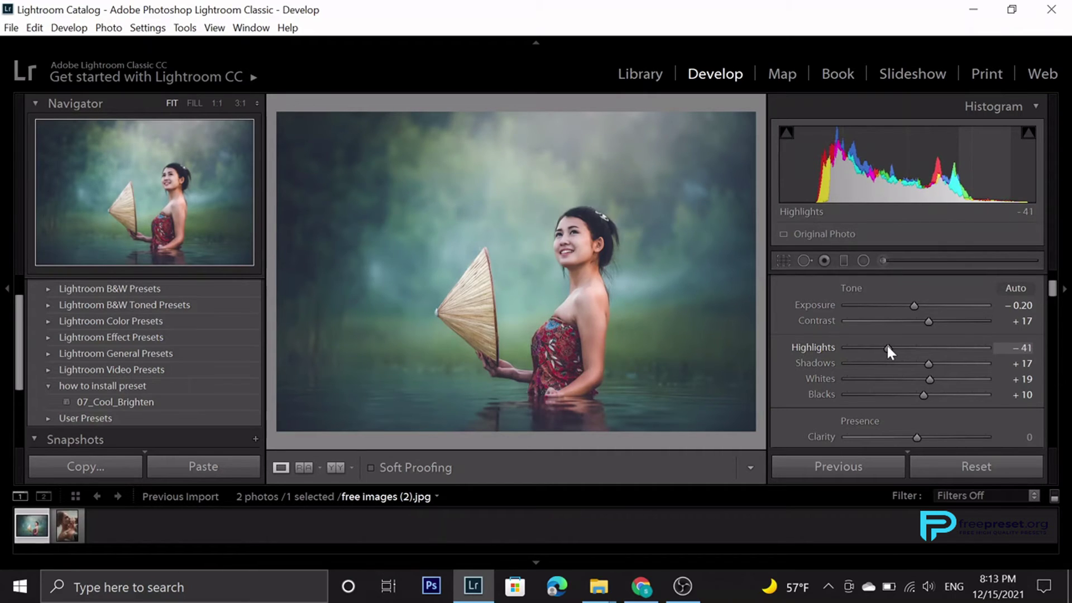
pyautogui.doubleClick(913, 307)
pyautogui.moveTo(886, 347); pyautogui.dragTo(865, 342)
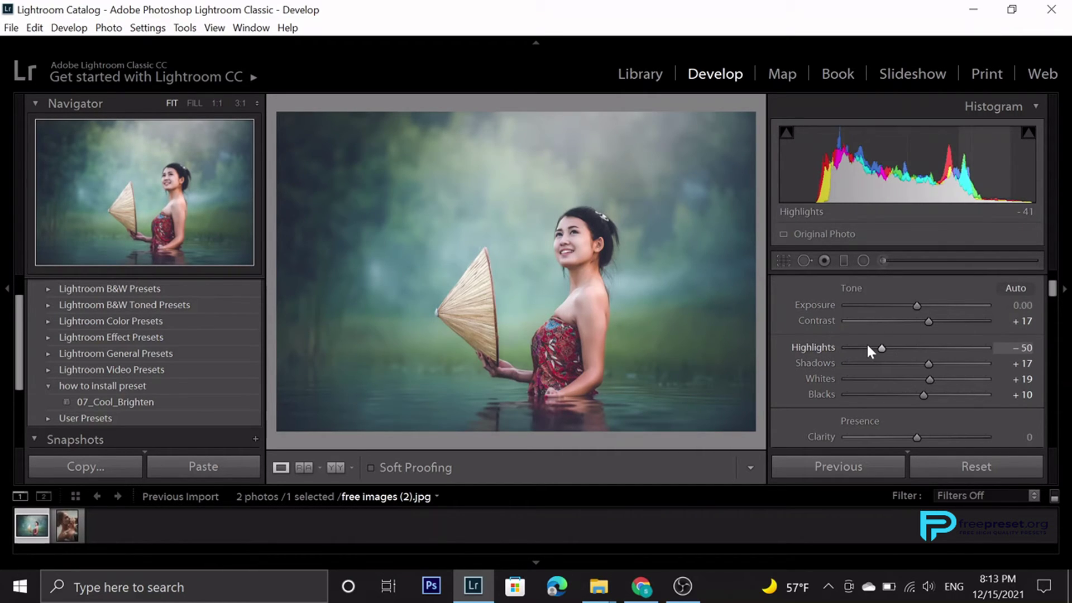
pyautogui.moveTo(928, 363)
pyautogui.mouseDown()
pyautogui.moveTo(914, 363)
pyautogui.moveTo(907, 394)
pyautogui.mouseUp()
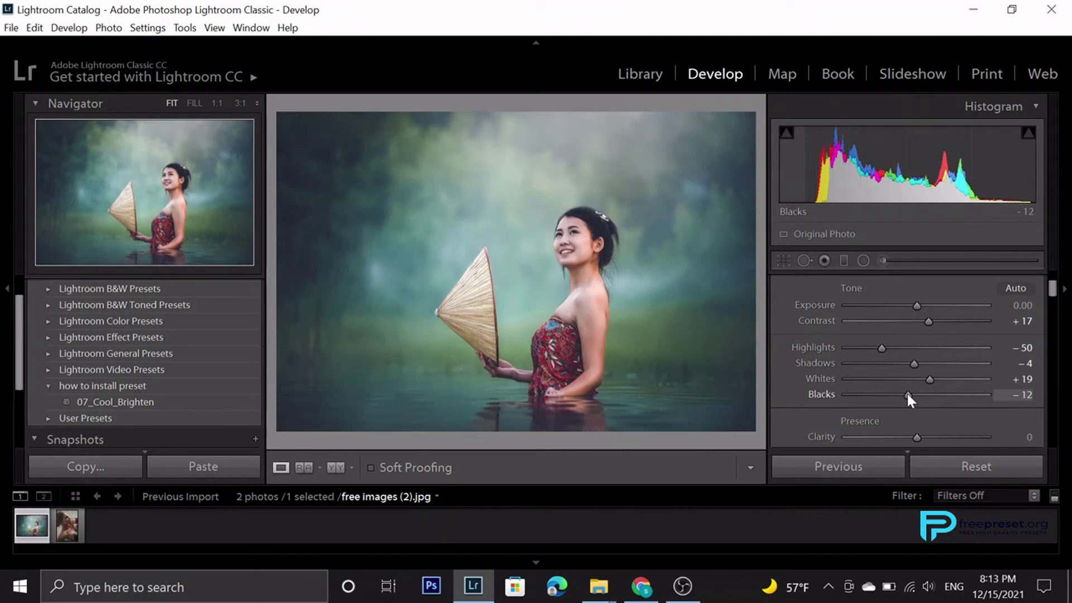
pyautogui.scroll(-2, 949, 410)
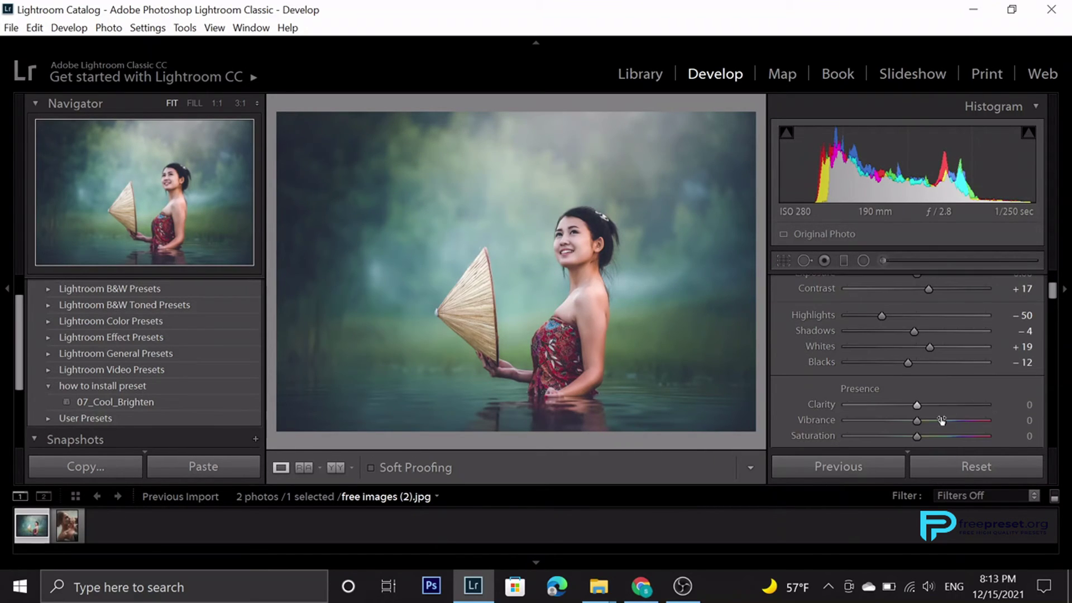
pyautogui.moveTo(916, 421); pyautogui.dragTo(933, 421)
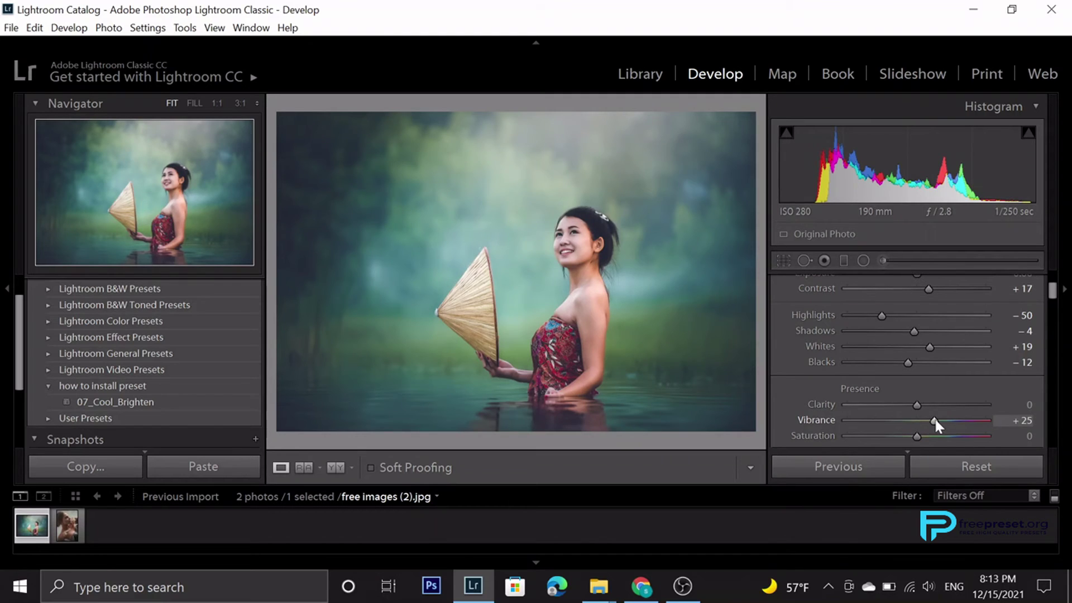
# Apply 07_Cool_Brighten to free images (1).jpg and inspect it at 1:1 zoom
pyautogui.click(75, 520)
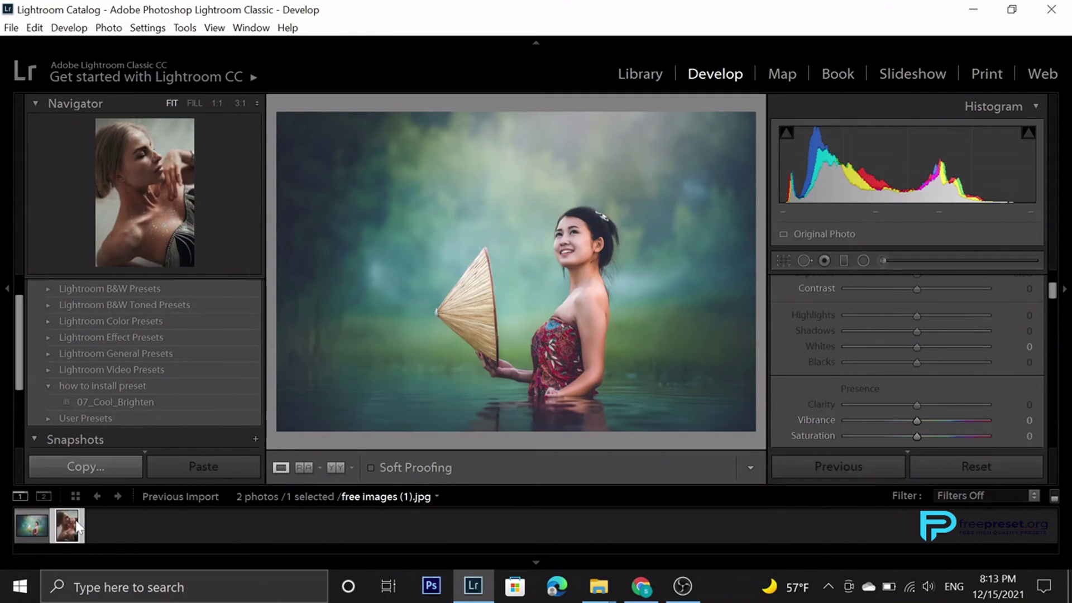
pyautogui.click(82, 403)
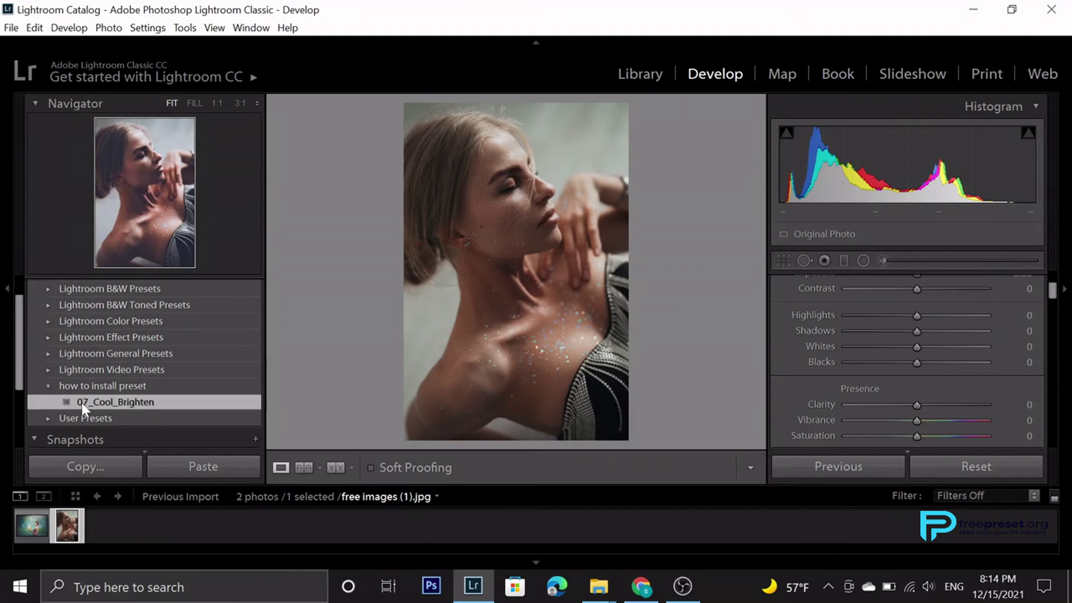
pyautogui.click(525, 320)
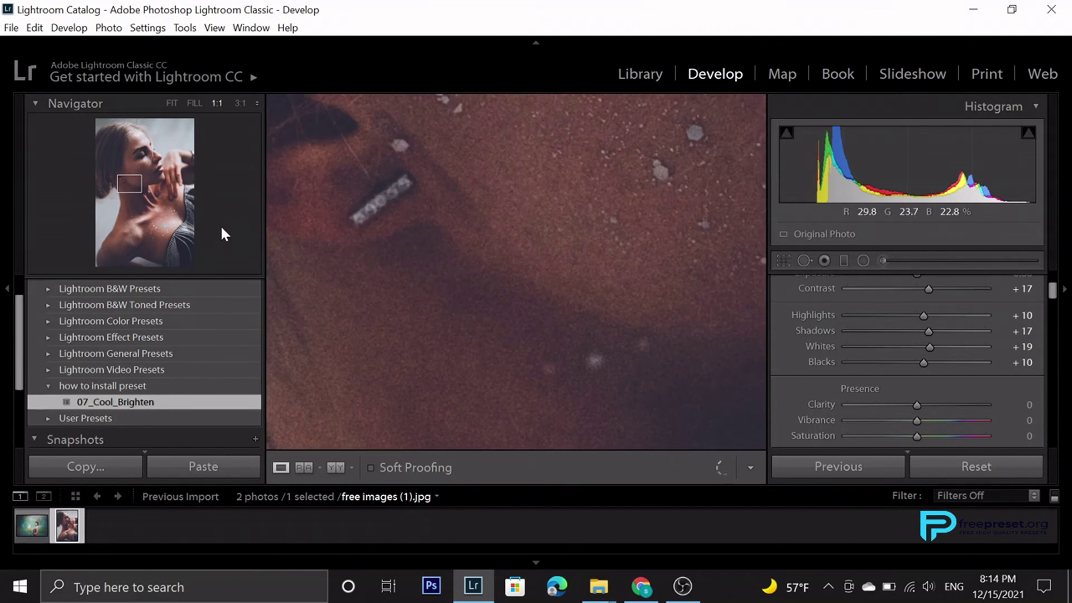
pyautogui.click(394, 223)
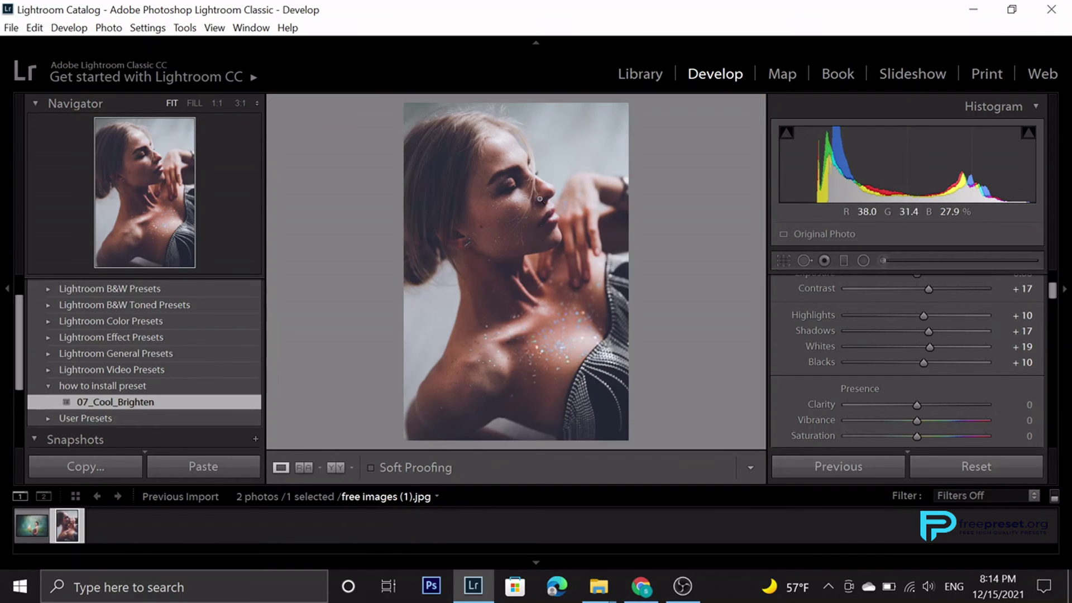
# Raise the portrait photo's Exposure to +0.20
pyautogui.scroll(2, 927, 309)
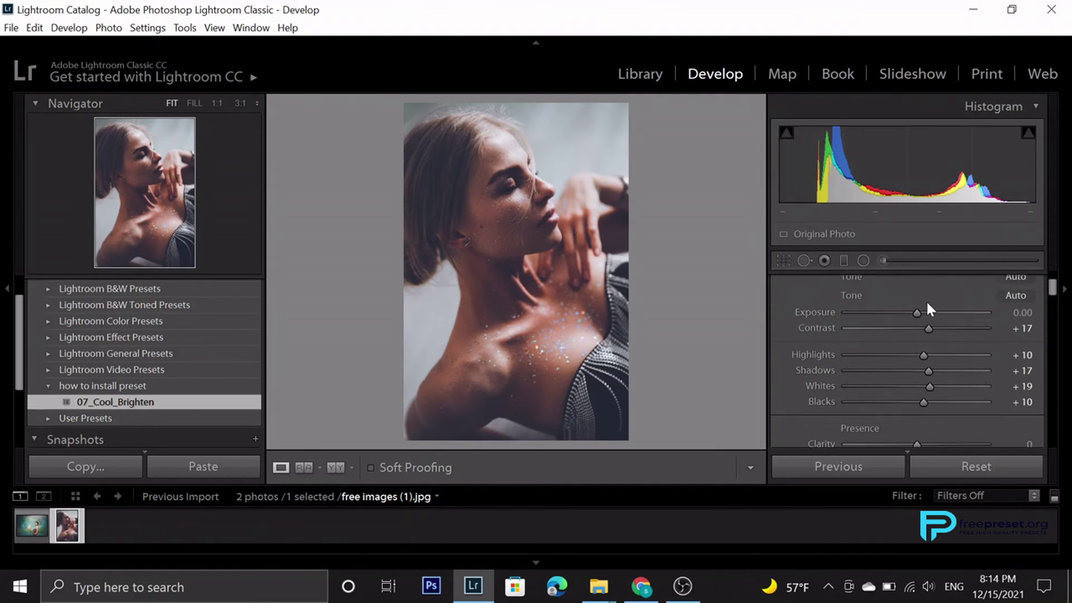
pyautogui.moveTo(914, 312); pyautogui.dragTo(915, 314)
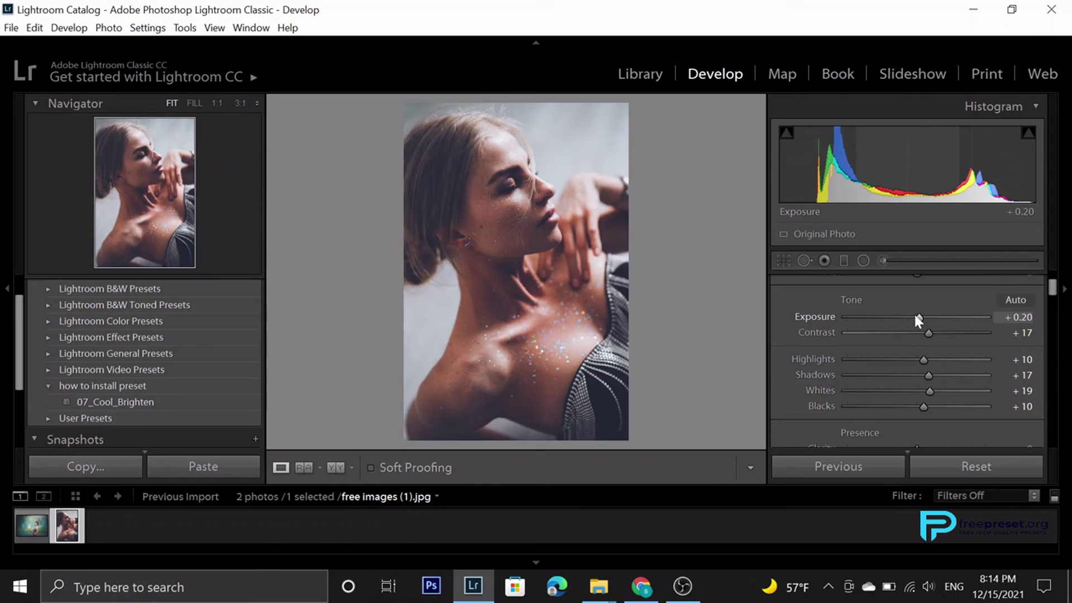
pyautogui.scroll(-1, 896, 351)
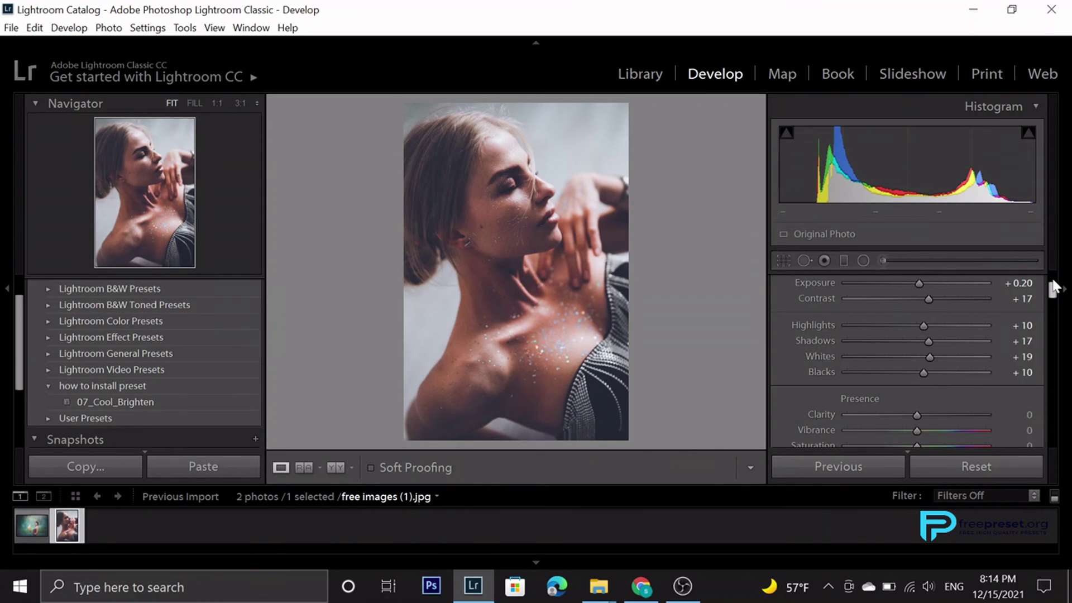
pyautogui.moveTo(1053, 287); pyautogui.dragTo(1053, 346)
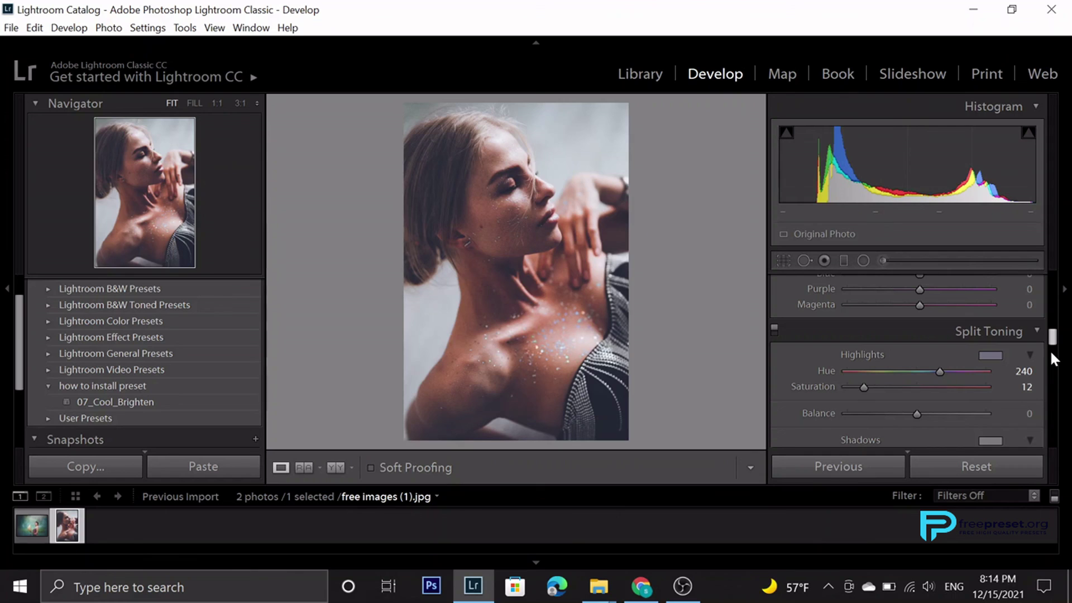